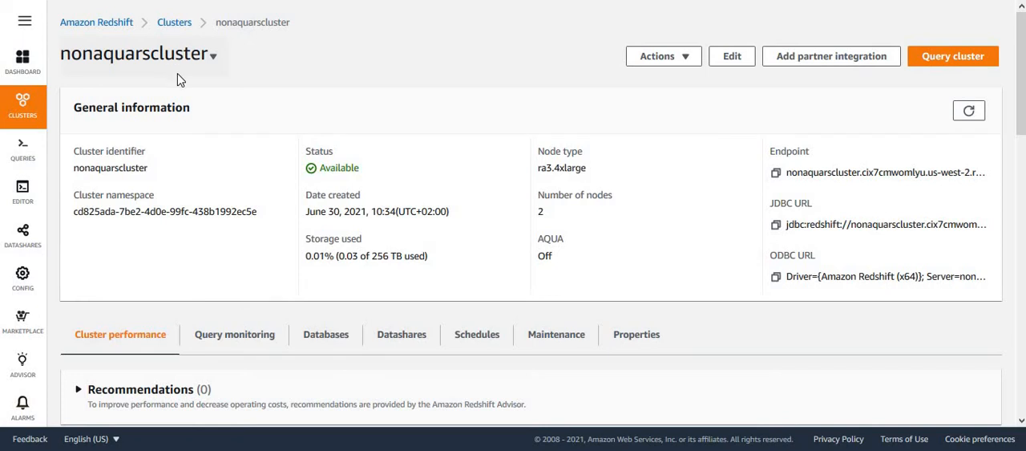
Examine the AQUA setting, number of nodes and node type in nonaquarscluster's general information.
{"action": "left_click_drag", "start_coordinate": [536, 241], "coordinate": [570, 265]}
{"action": "left_click", "coordinate": [590, 273]}
{"action": "left_click_drag", "start_coordinate": [540, 194], "coordinate": [563, 218]}
{"action": "left_click", "coordinate": [562, 218]}
{"action": "left_click_drag", "start_coordinate": [588, 168], "coordinate": [537, 168]}
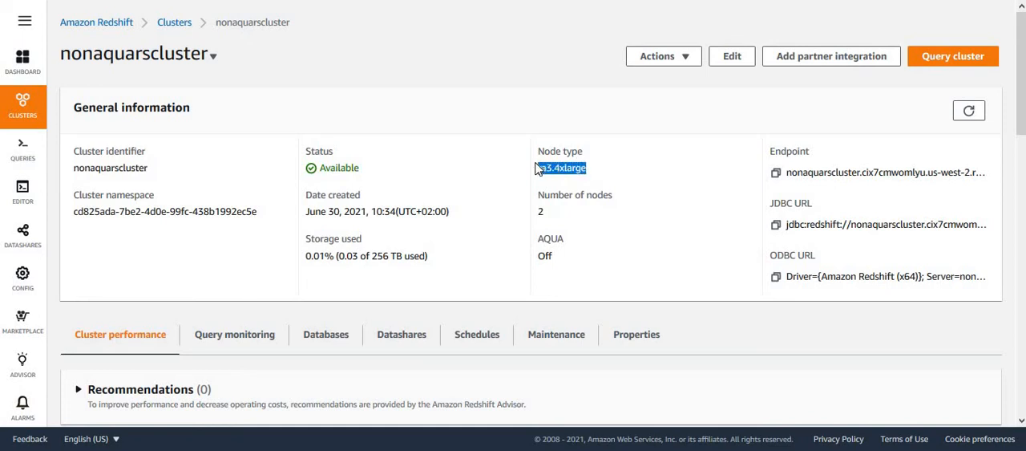
{"action": "left_click", "coordinate": [586, 281]}
Open the form for creating a cluster, review its node type and AQUA options, and return to the cluster list.
{"action": "key", "text": "ctrl+Tab"}
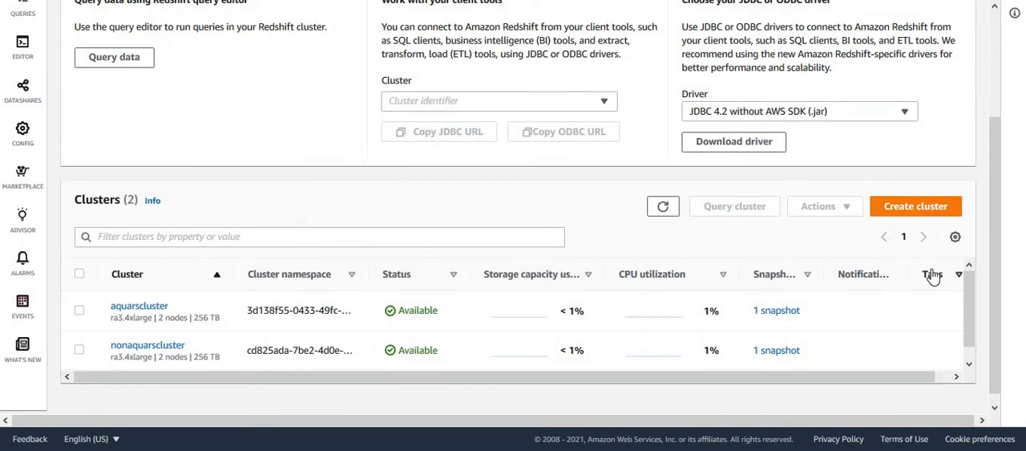
{"action": "left_click", "coordinate": [920, 211]}
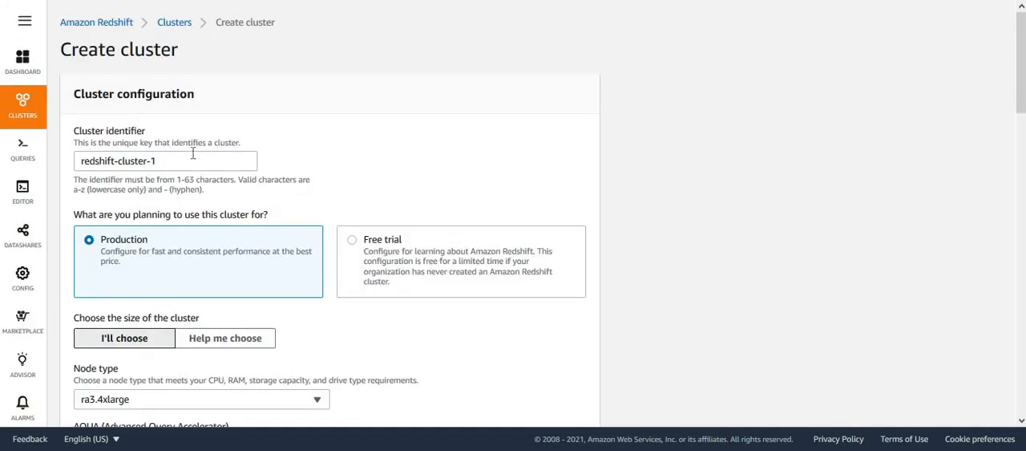
{"action": "left_click", "coordinate": [186, 154]}
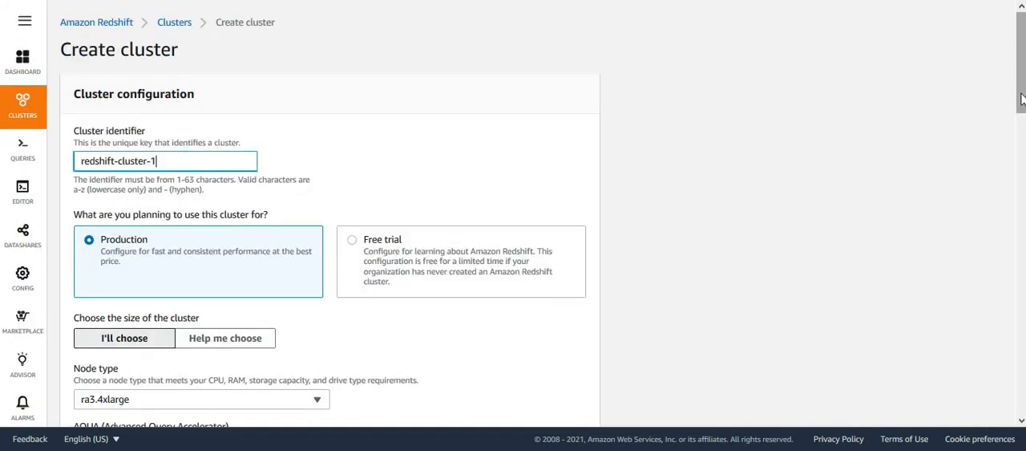
{"action": "left_click_drag", "start_coordinate": [1021, 98], "coordinate": [1025, 188]}
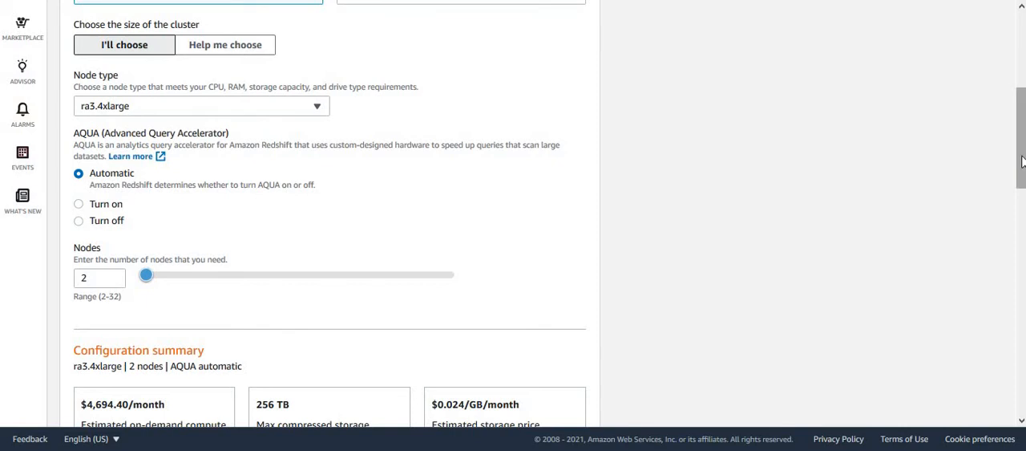
{"action": "left_click_drag", "start_coordinate": [1022, 161], "coordinate": [1022, 85]}
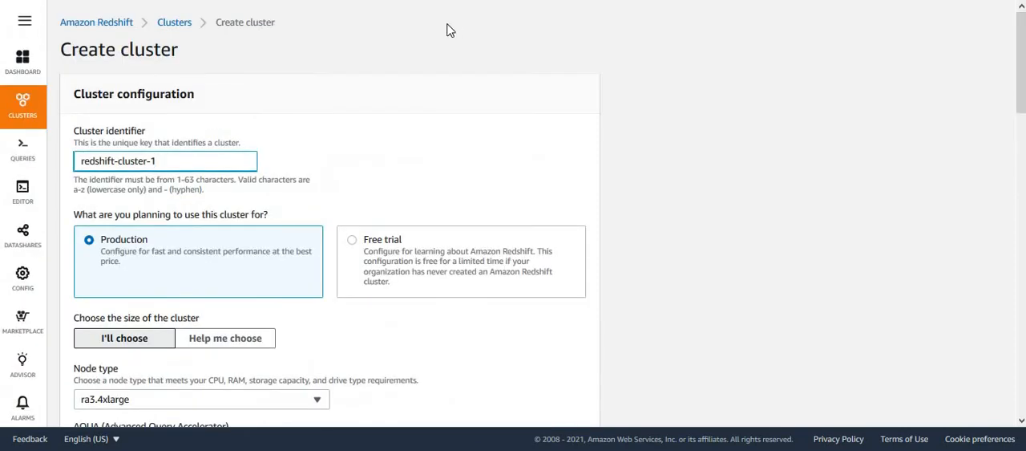
{"action": "left_click", "coordinate": [176, 24]}
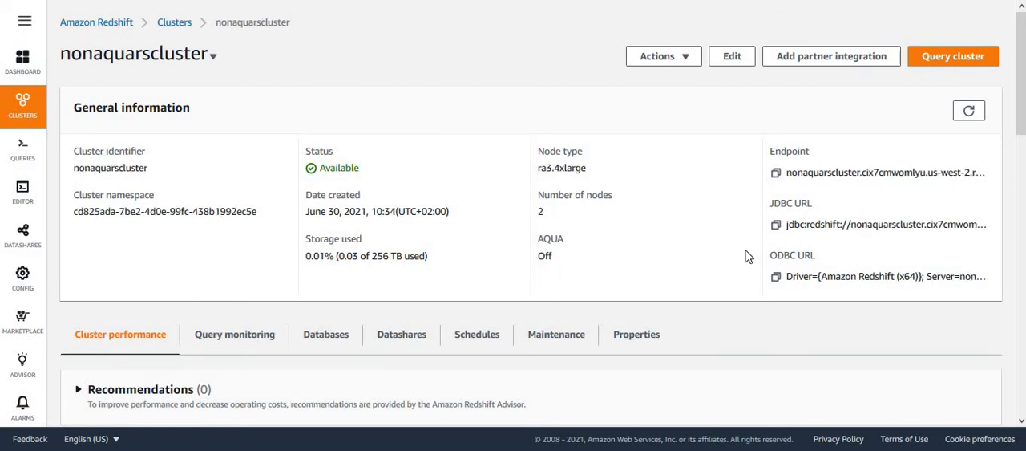
Connect the query editor to the dev database.
{"action": "left_click_drag", "start_coordinate": [1021, 115], "coordinate": [1024, 99]}
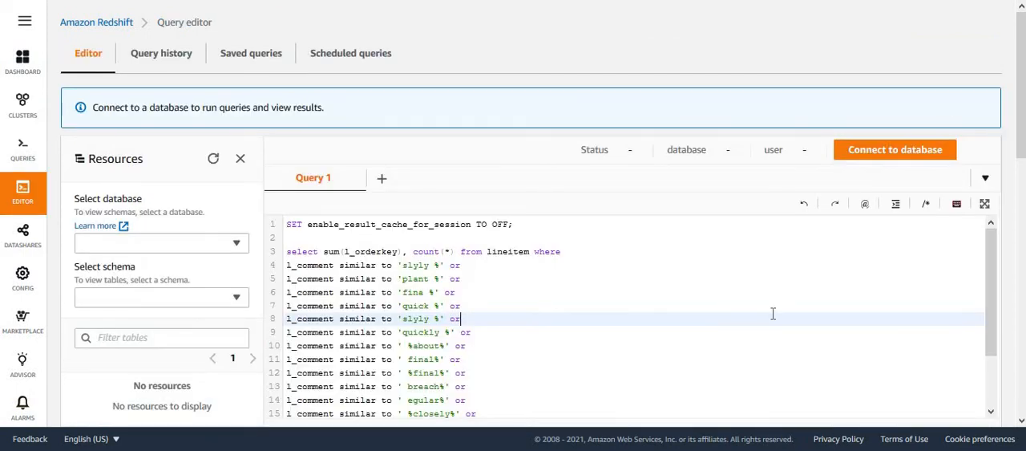
{"action": "left_click", "coordinate": [894, 153]}
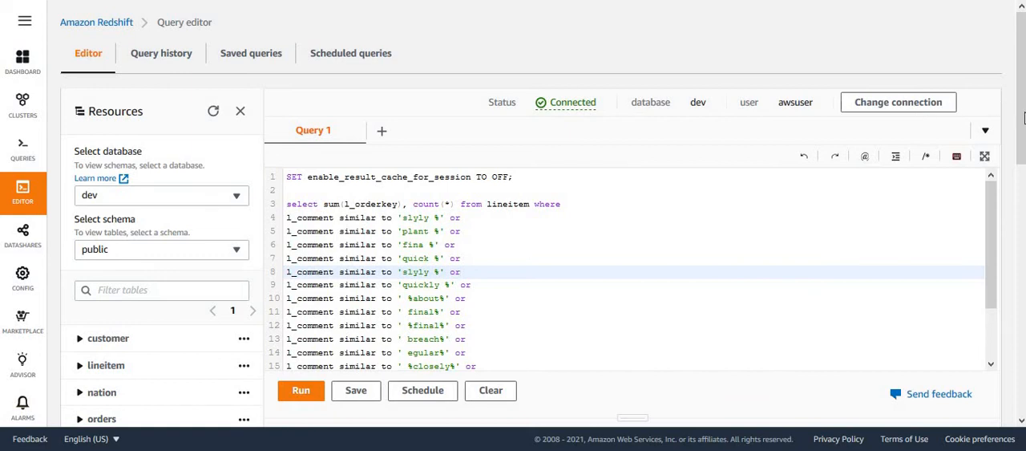
{"action": "left_click_drag", "start_coordinate": [1022, 133], "coordinate": [1022, 178]}
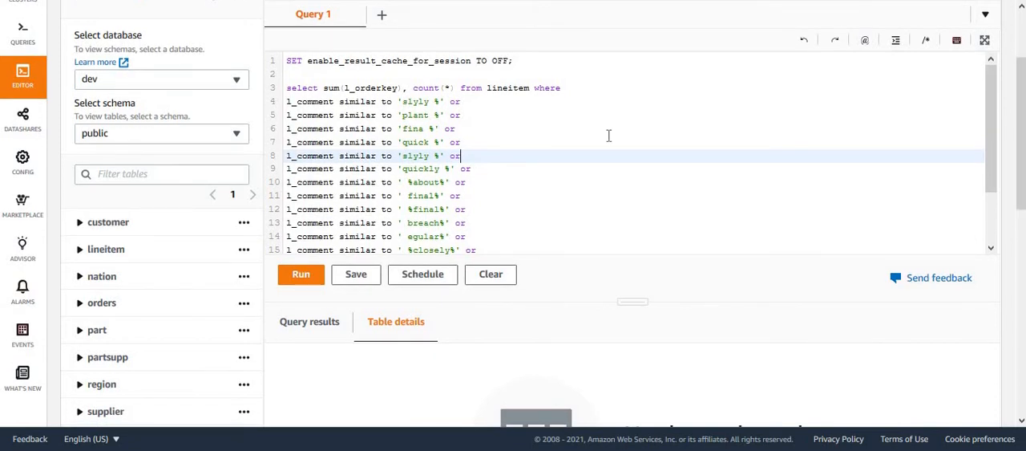
Review the existing test query, highlighting its lineitem table reference and the whole statement.
{"action": "double_click", "coordinate": [510, 88]}
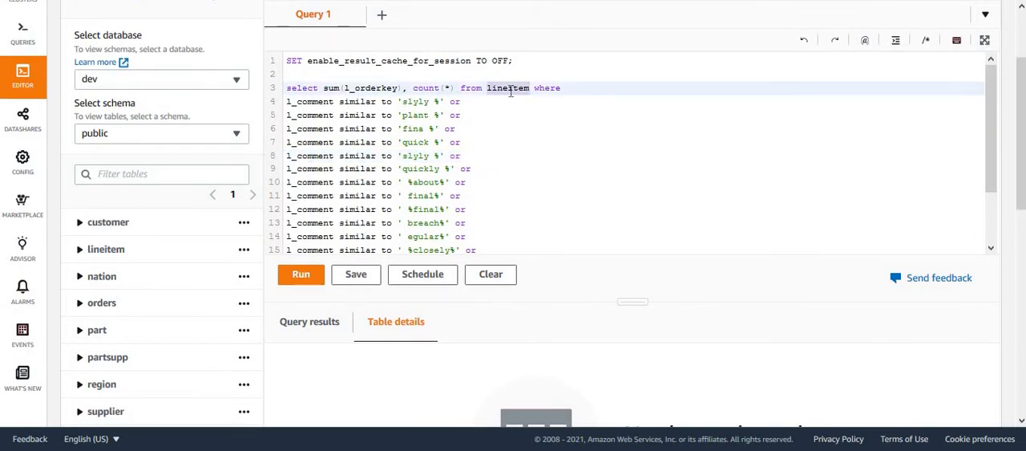
{"action": "left_click", "coordinate": [512, 186]}
{"action": "key", "text": "ctrl+a"}
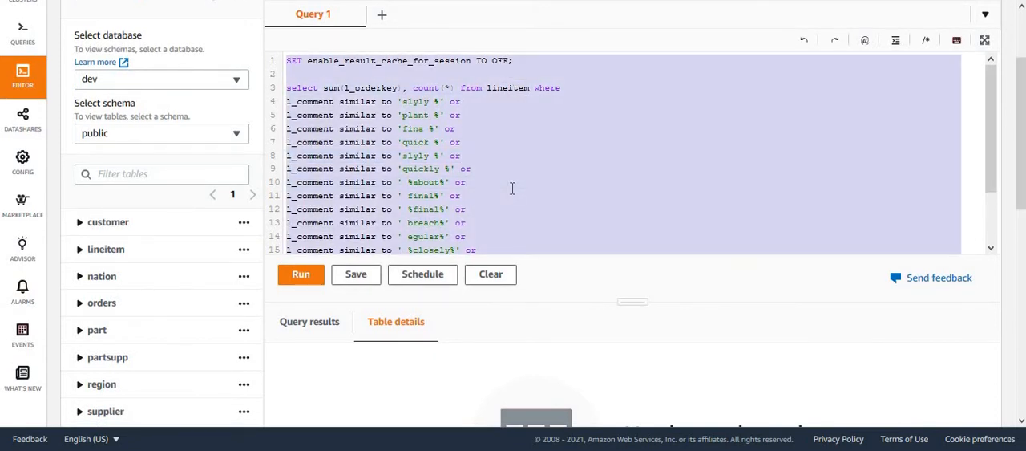
{"action": "left_click", "coordinate": [513, 188]}
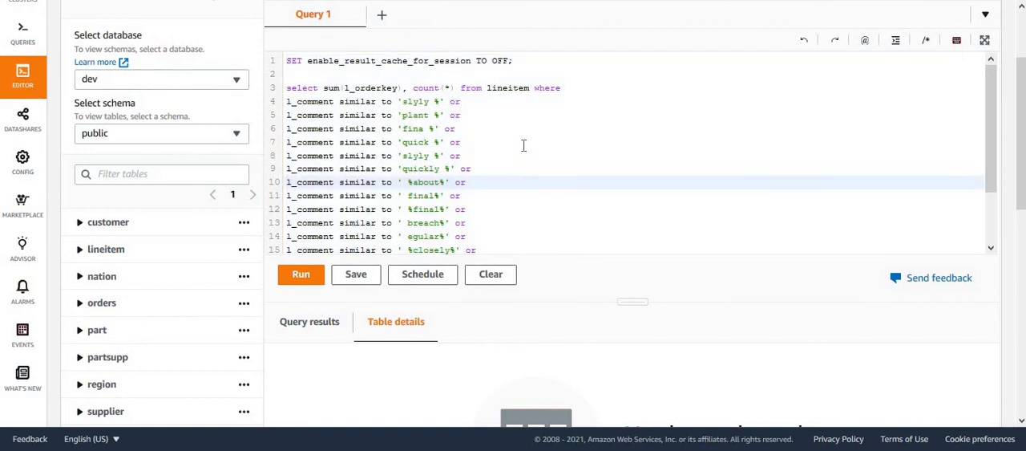
{"action": "double_click", "coordinate": [504, 87]}
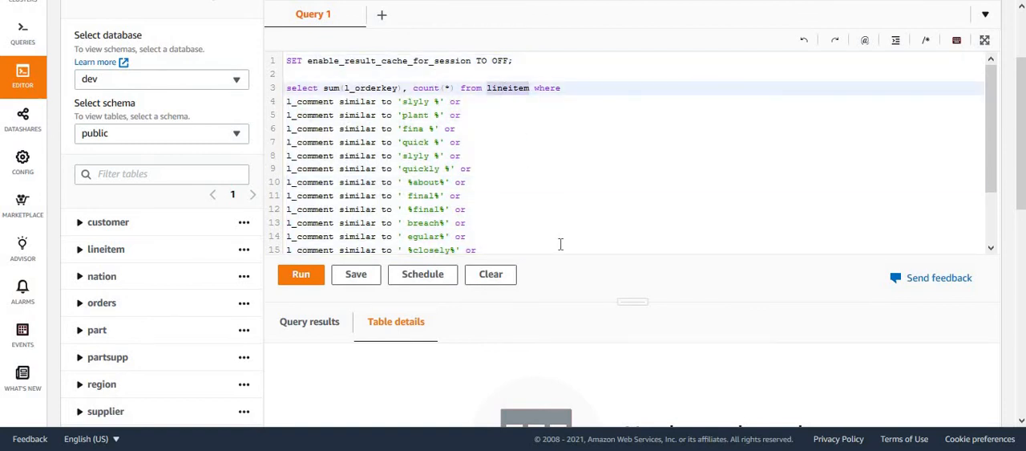
Replace the existing query with "select count(*) from lineitem" and run it.
{"action": "key", "text": "ctrl+a"}
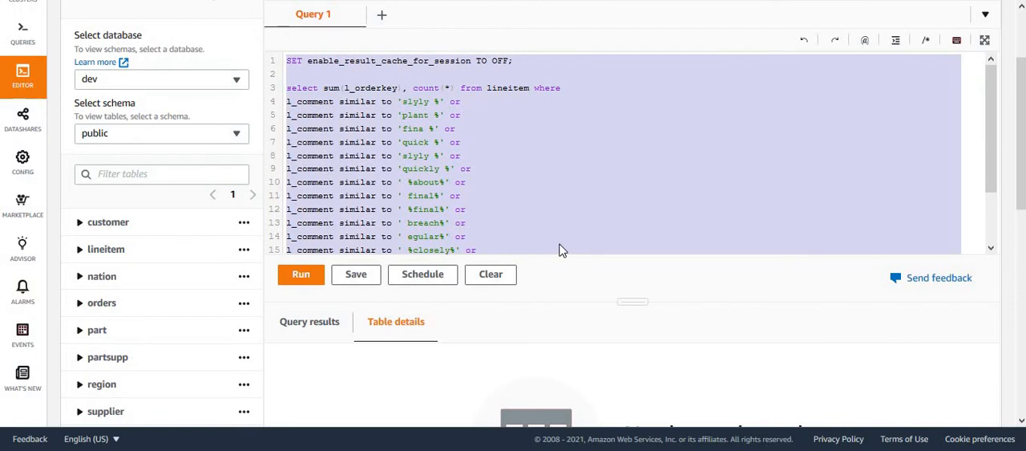
{"action": "key", "text": "BackSpace"}
{"action": "type", "text": "select"}
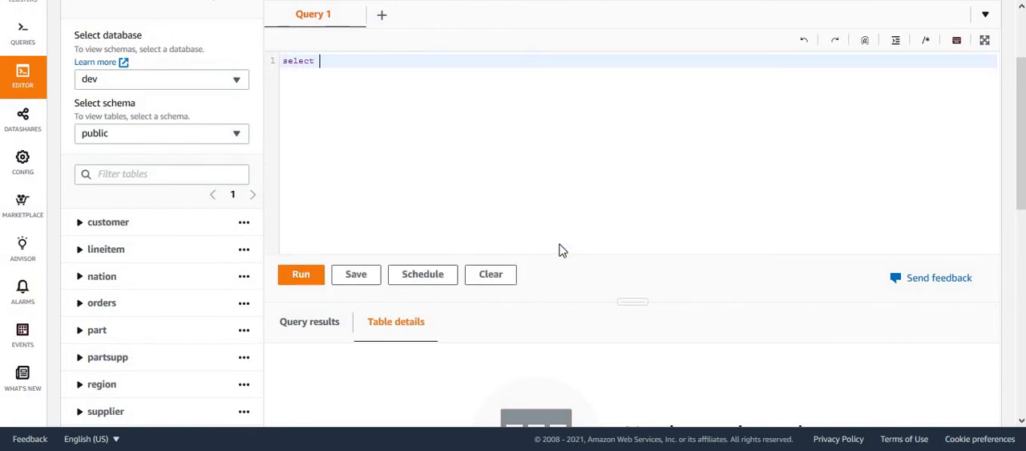
{"action": "type", "text": " count(*) from lineitem"}
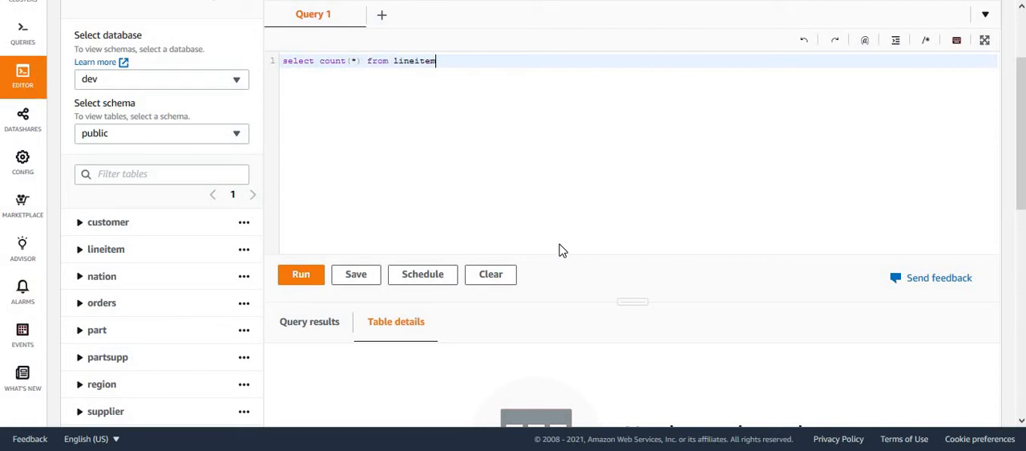
{"action": "left_click", "coordinate": [298, 276]}
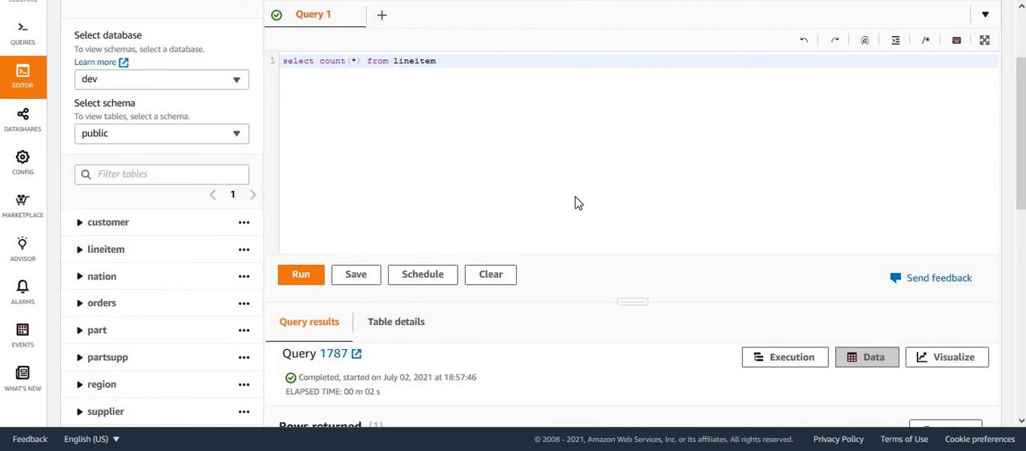
Examine the row count returned for the lineitem table in the query results.
{"action": "left_click_drag", "start_coordinate": [1017, 193], "coordinate": [1016, 241]}
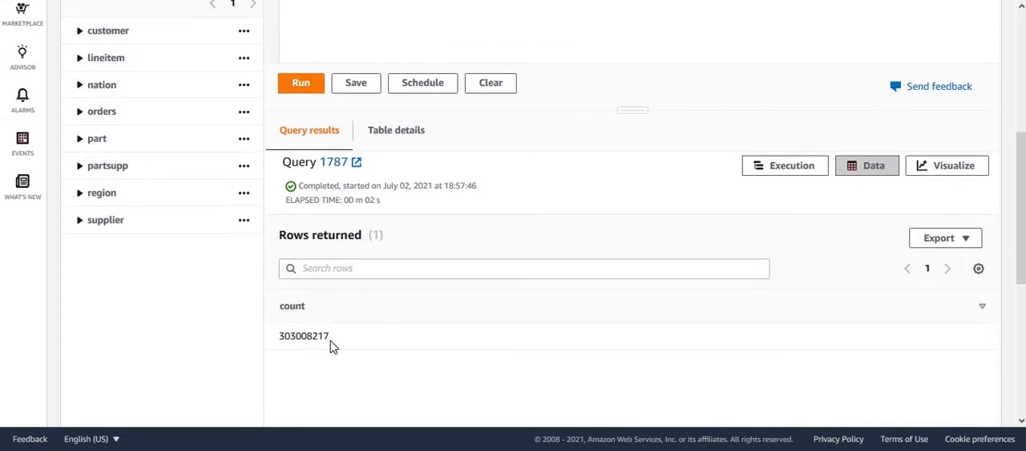
{"action": "left_click_drag", "start_coordinate": [279, 338], "coordinate": [337, 345]}
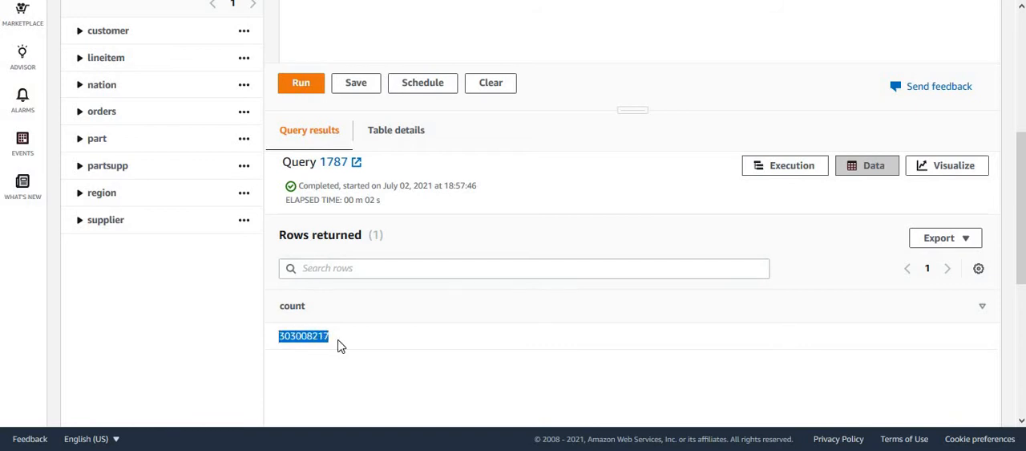
{"action": "left_click", "coordinate": [360, 372]}
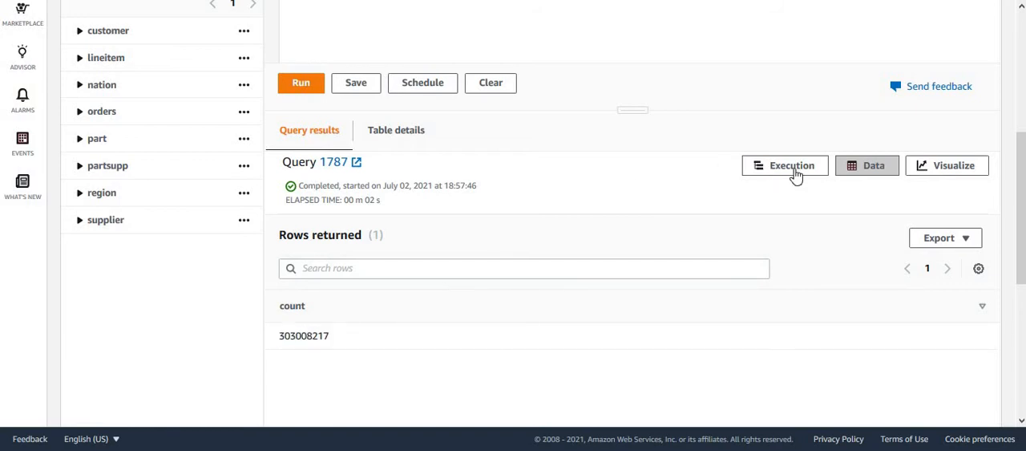
Replace the count query by pasting back the lineitem query with the result-cache setting and the l_comment similar-to conditions.
{"action": "scroll", "coordinate": [1023, 194], "scroll_direction": "up", "scroll_amount": 4}
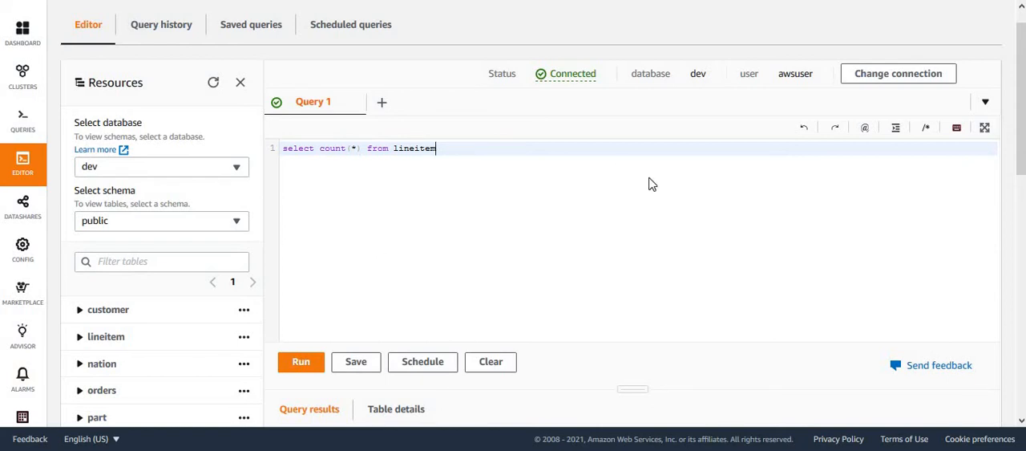
{"action": "key", "text": "ctrl+a"}
{"action": "key", "text": "BackSpace"}
{"action": "key", "text": "ctrl+v"}
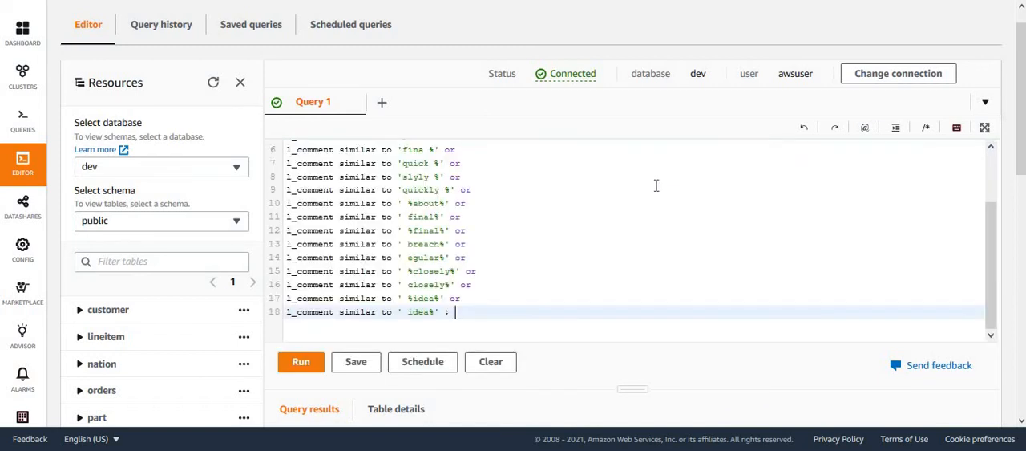
{"action": "left_click_drag", "start_coordinate": [992, 254], "coordinate": [994, 158]}
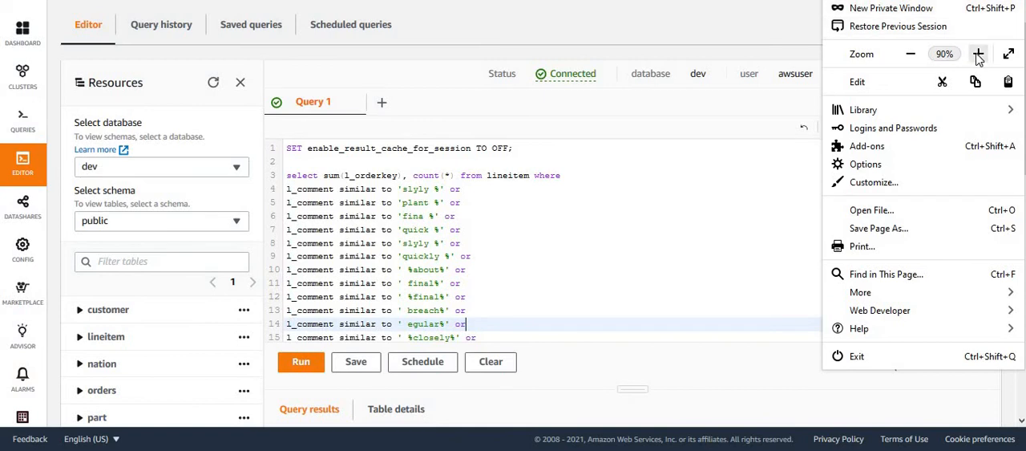
Increase the browser's page zoom by one level to enlarge the query text.
{"action": "left_click", "coordinate": [978, 54]}
{"action": "left_click", "coordinate": [678, 231]}
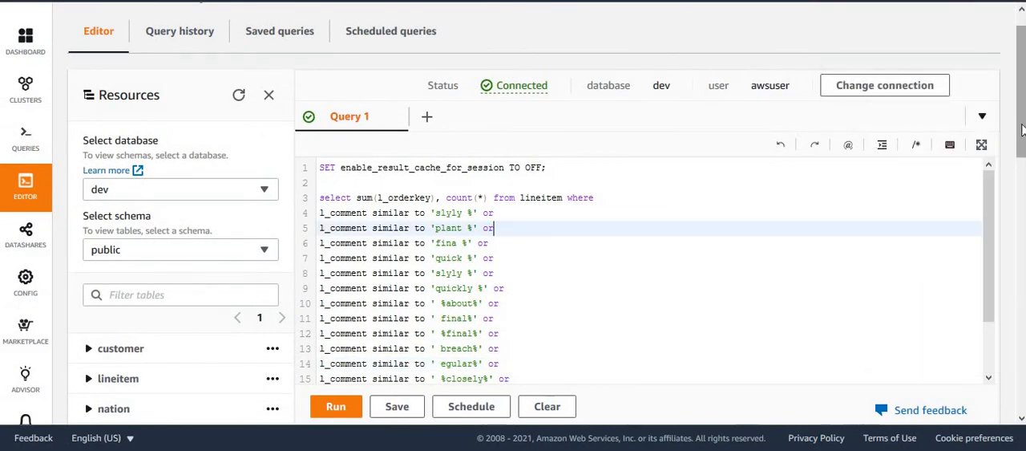
{"action": "scroll", "coordinate": [1022, 139], "scroll_direction": "down", "scroll_amount": 1}
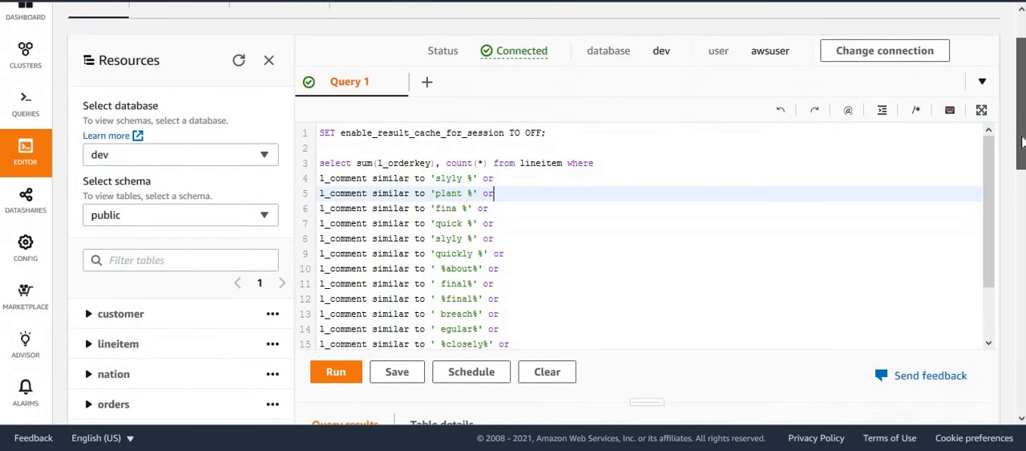
Examine the query's result-cache statement, the lineitem table, the sum of l_orderkey and the count.
{"action": "left_click_drag", "start_coordinate": [552, 133], "coordinate": [280, 130]}
{"action": "left_click", "coordinate": [528, 252]}
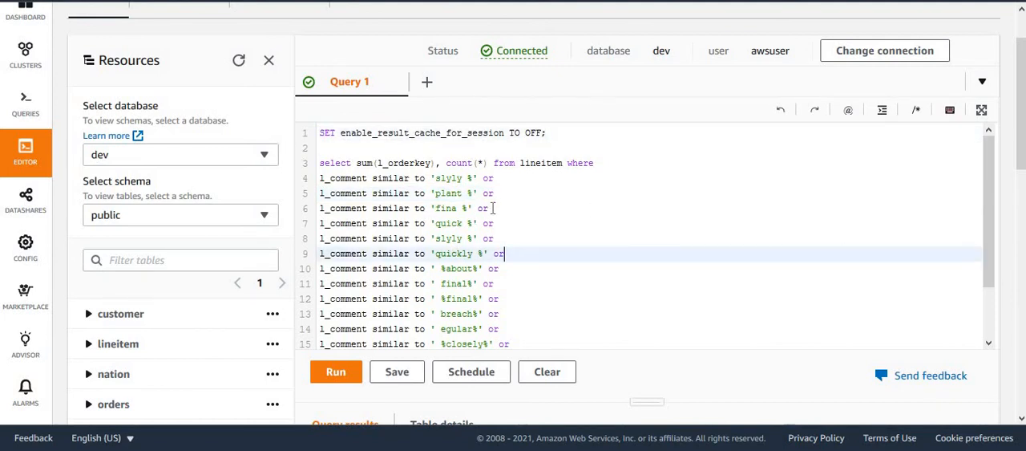
{"action": "double_click", "coordinate": [544, 164]}
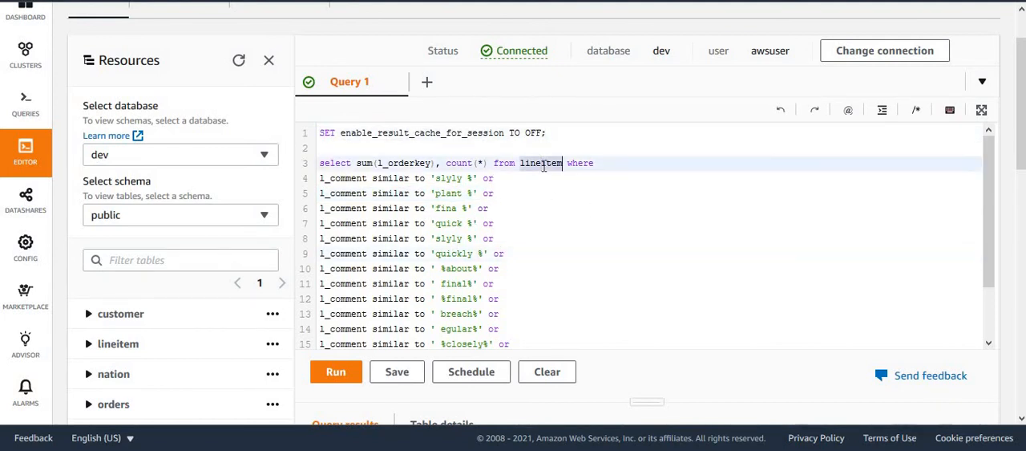
{"action": "double_click", "coordinate": [398, 163]}
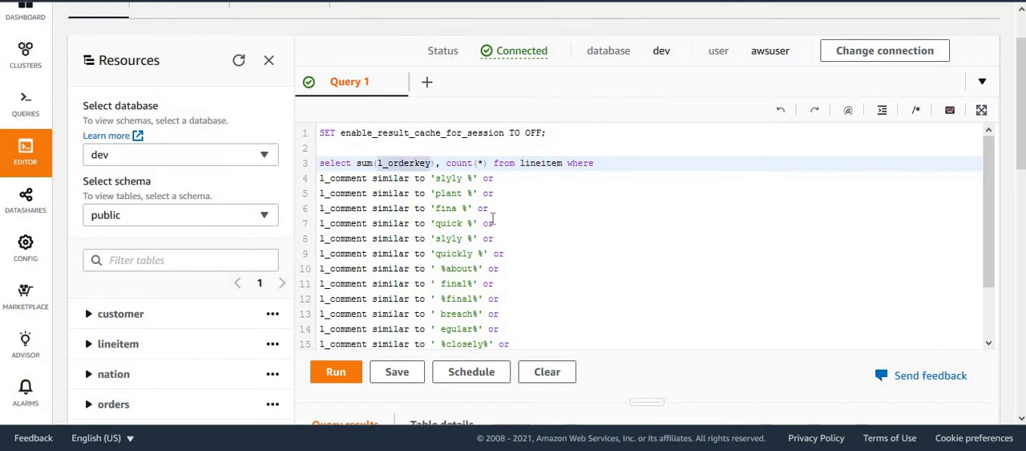
{"action": "double_click", "coordinate": [457, 163]}
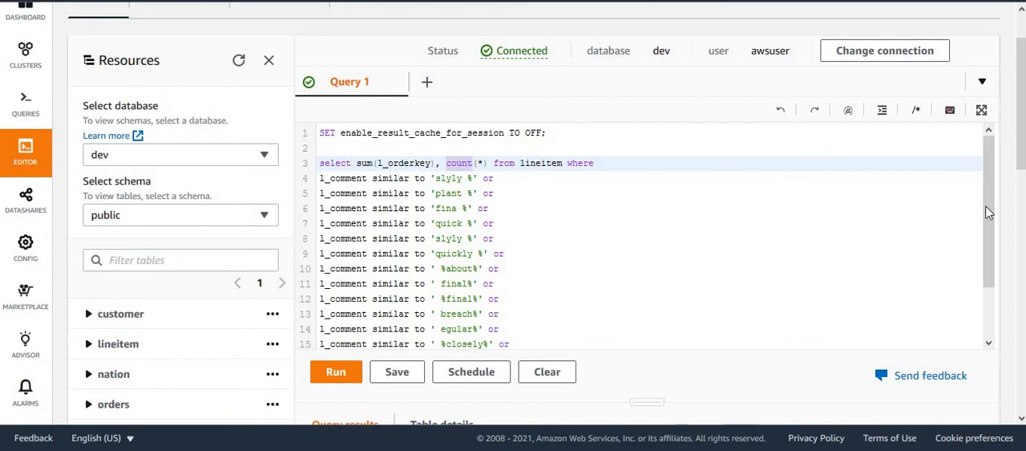
Examine the query's l_comment similar-to conditions, from the 'slyly %' pattern down to the closing ' idea%' pattern.
{"action": "left_click_drag", "start_coordinate": [989, 208], "coordinate": [990, 231]}
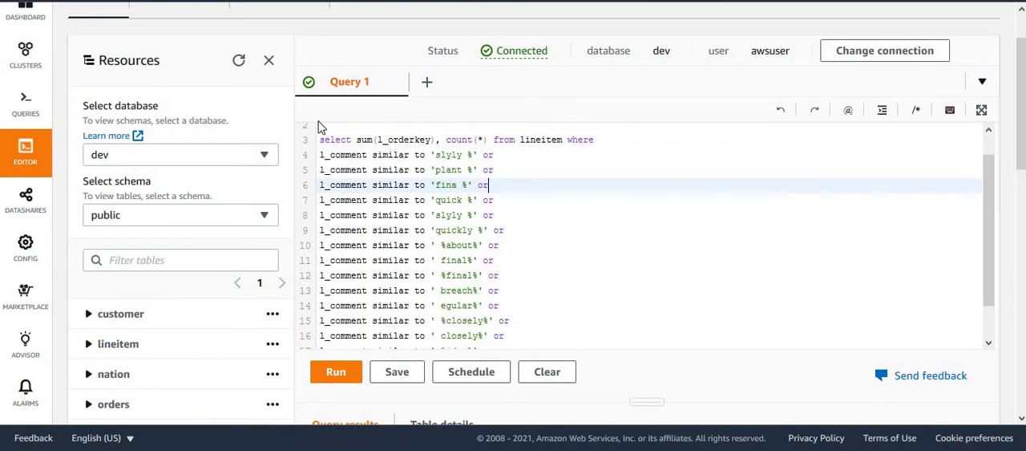
{"action": "left_click", "coordinate": [334, 155]}
{"action": "double_click", "coordinate": [334, 155]}
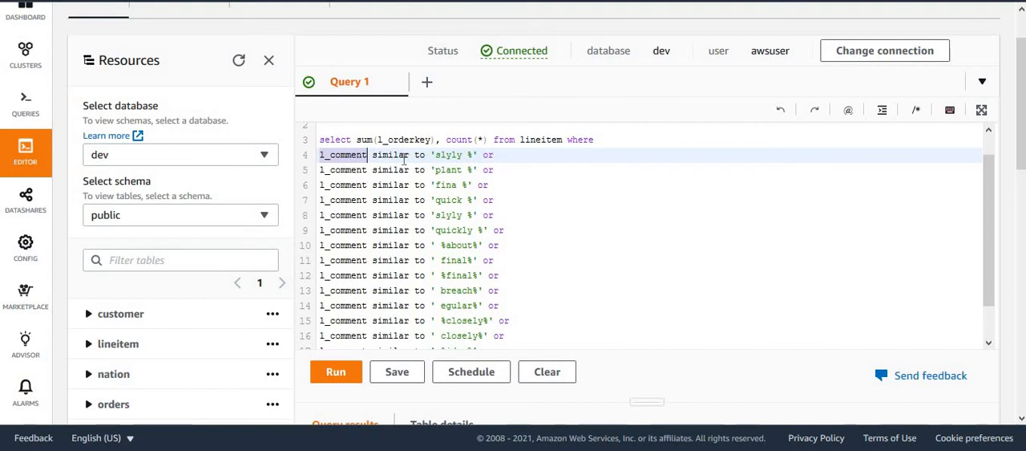
{"action": "left_click", "coordinate": [443, 154]}
{"action": "left_click", "coordinate": [447, 170]}
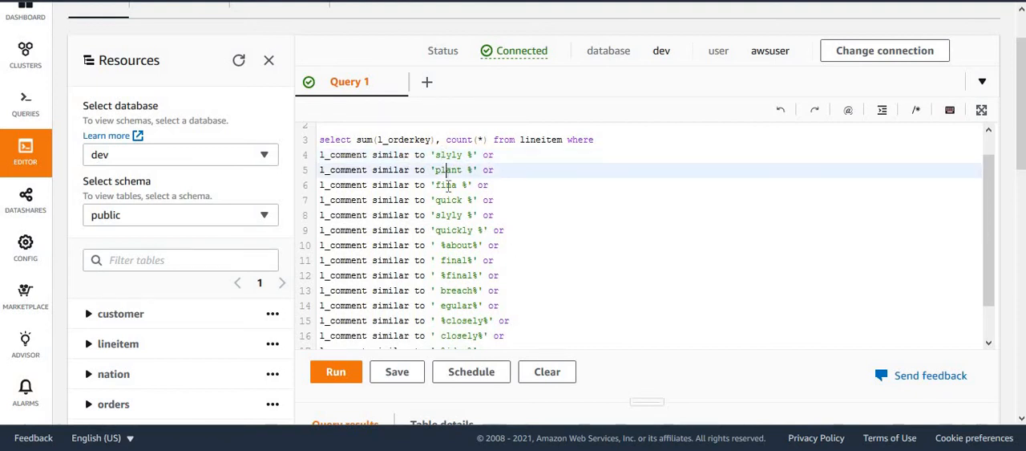
{"action": "left_click", "coordinate": [447, 186]}
{"action": "left_click", "coordinate": [978, 247]}
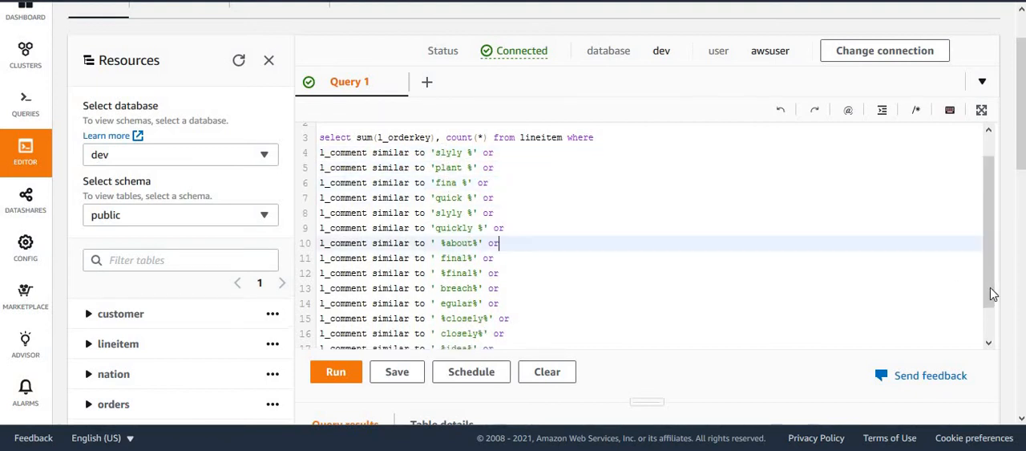
{"action": "scroll", "coordinate": [989, 293], "scroll_direction": "down", "scroll_amount": 2}
{"action": "scroll", "coordinate": [990, 289], "scroll_direction": "up", "scroll_amount": 2}
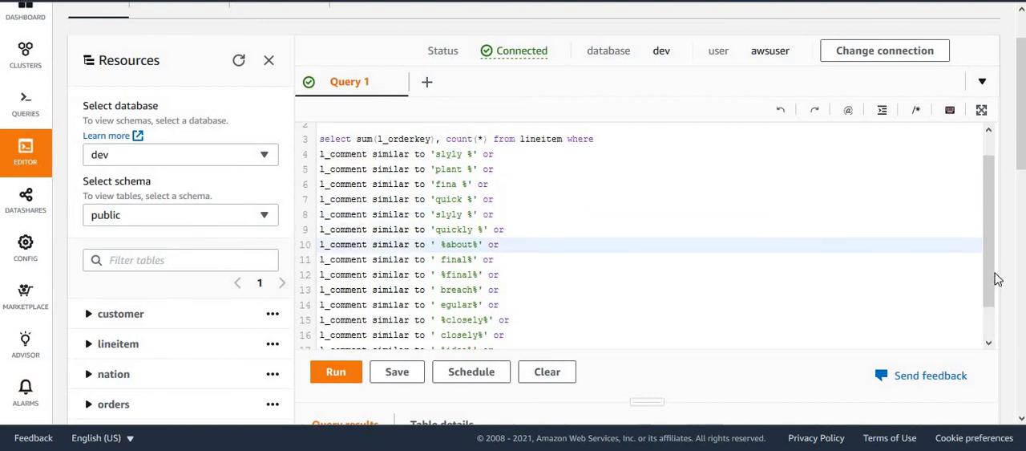
{"action": "scroll", "coordinate": [927, 270], "scroll_direction": "down", "scroll_amount": 2}
{"action": "left_click", "coordinate": [454, 288]}
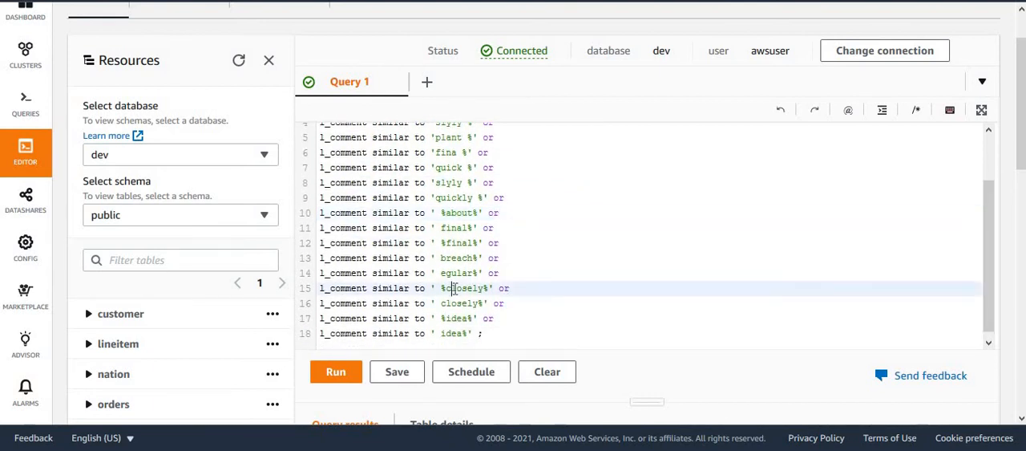
{"action": "left_click", "coordinate": [474, 257]}
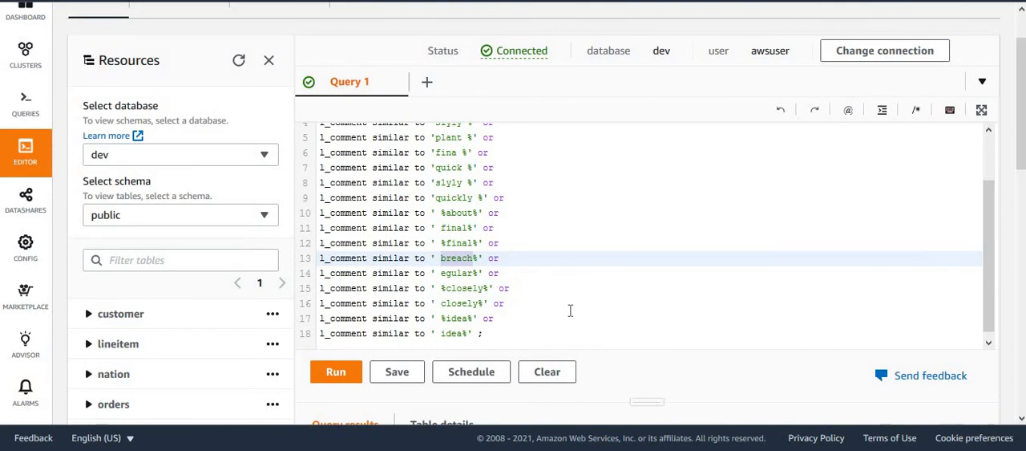
{"action": "left_click", "coordinate": [521, 317]}
{"action": "left_click", "coordinate": [526, 303]}
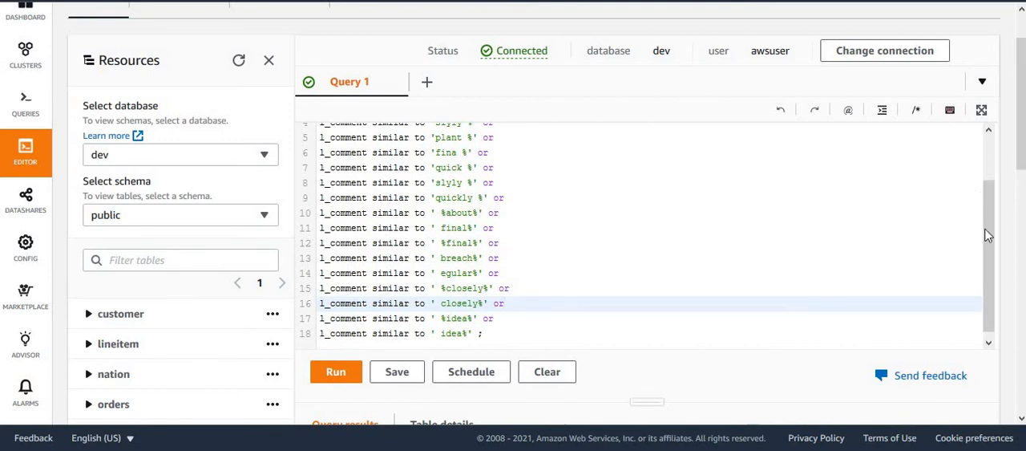
{"action": "scroll", "coordinate": [988, 235], "scroll_direction": "up", "scroll_amount": 5}
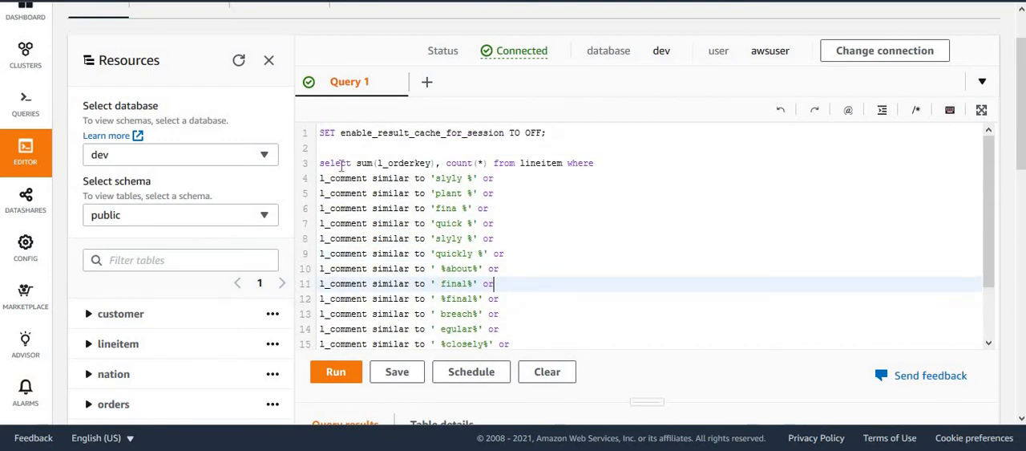
Examine the statement that sets enable_result_cache_for_session to OFF, together with the lineitem select below it.
{"action": "left_click", "coordinate": [341, 165]}
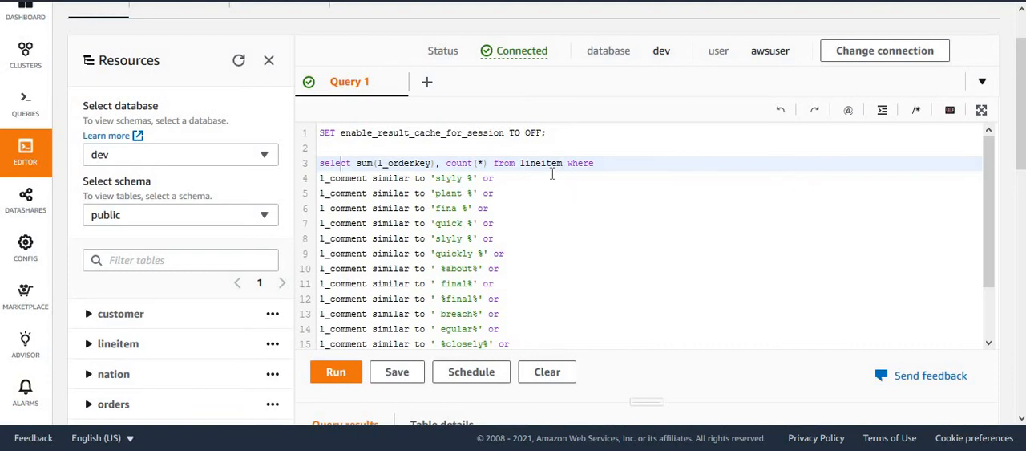
{"action": "left_click", "coordinate": [566, 136]}
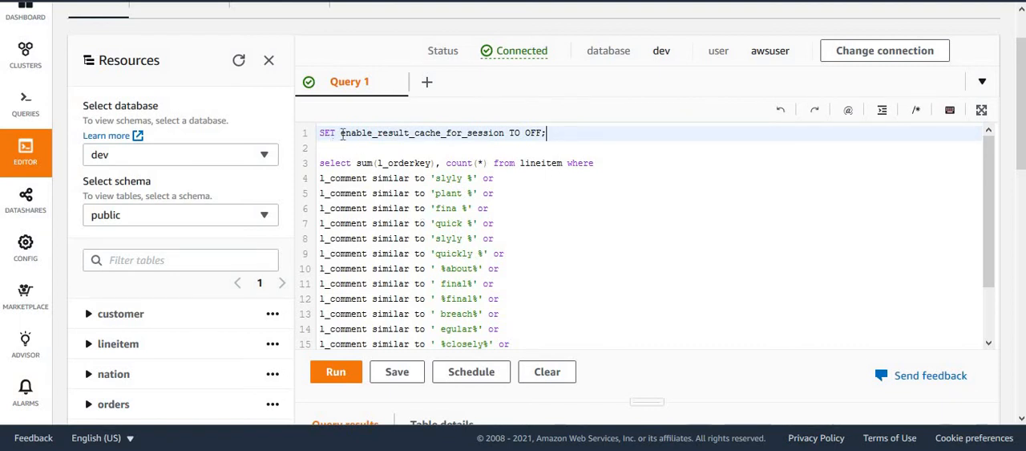
{"action": "left_click_drag", "start_coordinate": [340, 133], "coordinate": [503, 133]}
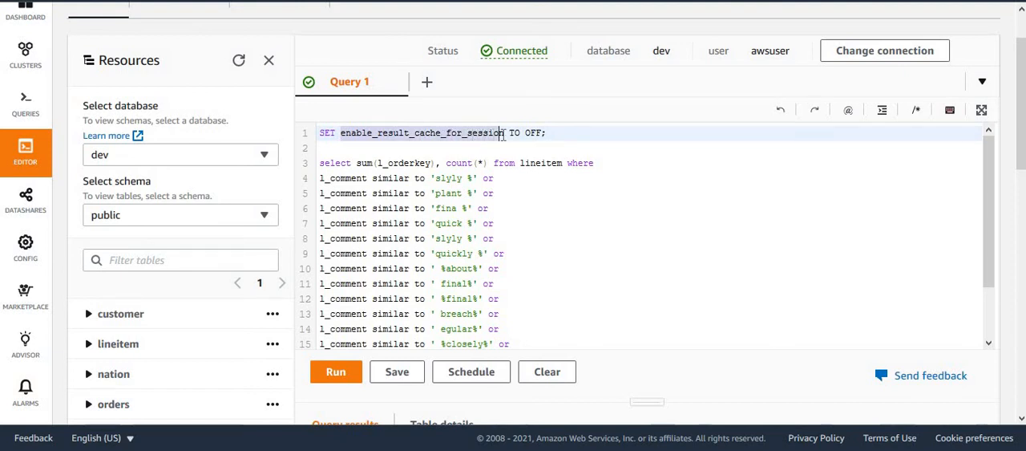
{"action": "left_click", "coordinate": [531, 134]}
{"action": "left_click", "coordinate": [561, 237]}
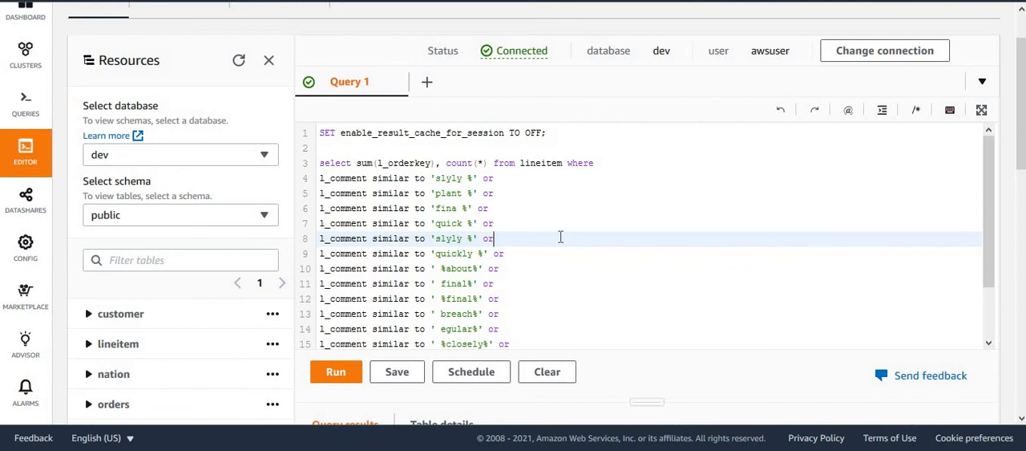
{"action": "left_click", "coordinate": [463, 228]}
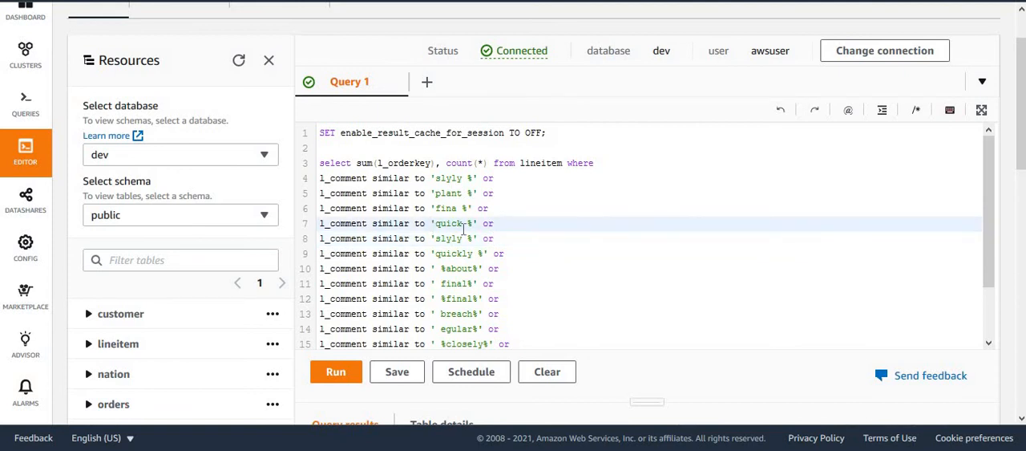
{"action": "left_click", "coordinate": [565, 260]}
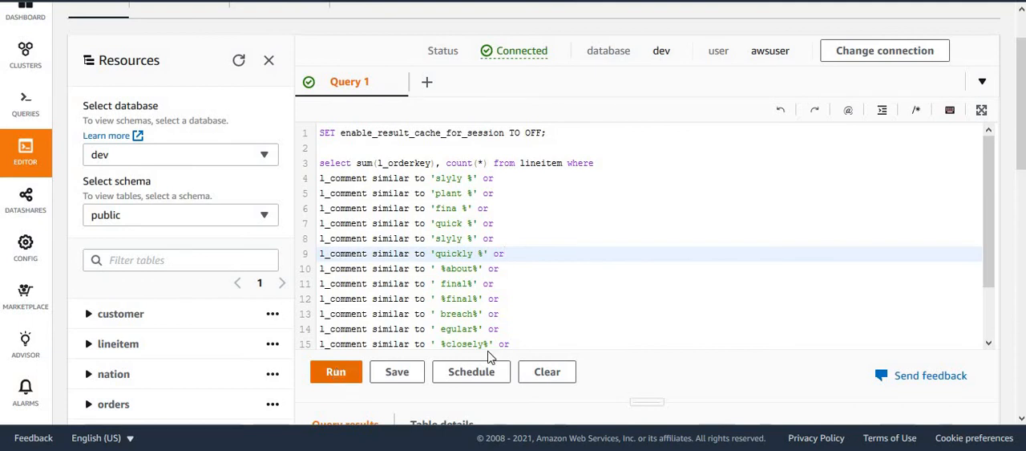
Run the lineitem pattern-matching query and check its elapsed time in the query results.
{"action": "left_click", "coordinate": [335, 374]}
{"action": "left_click_drag", "start_coordinate": [1024, 146], "coordinate": [1024, 223]}
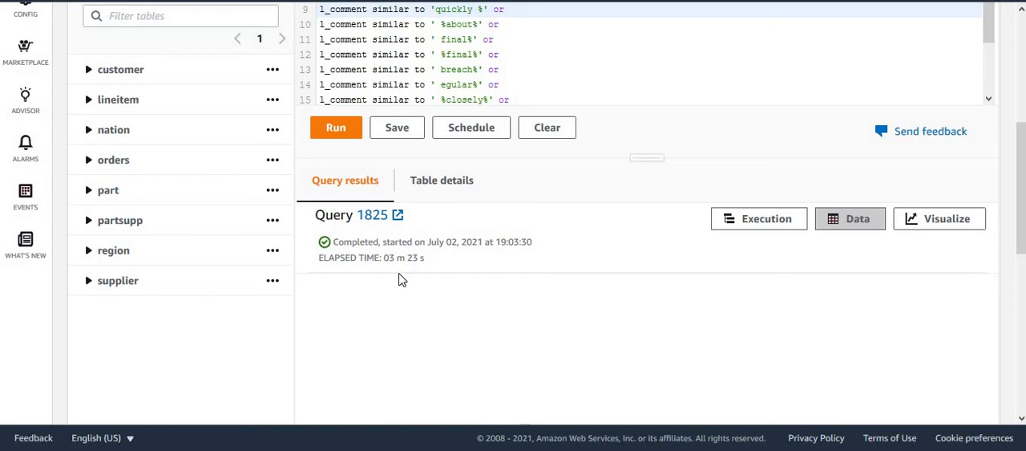
{"action": "left_click_drag", "start_coordinate": [386, 258], "coordinate": [431, 262]}
{"action": "left_click", "coordinate": [465, 268]}
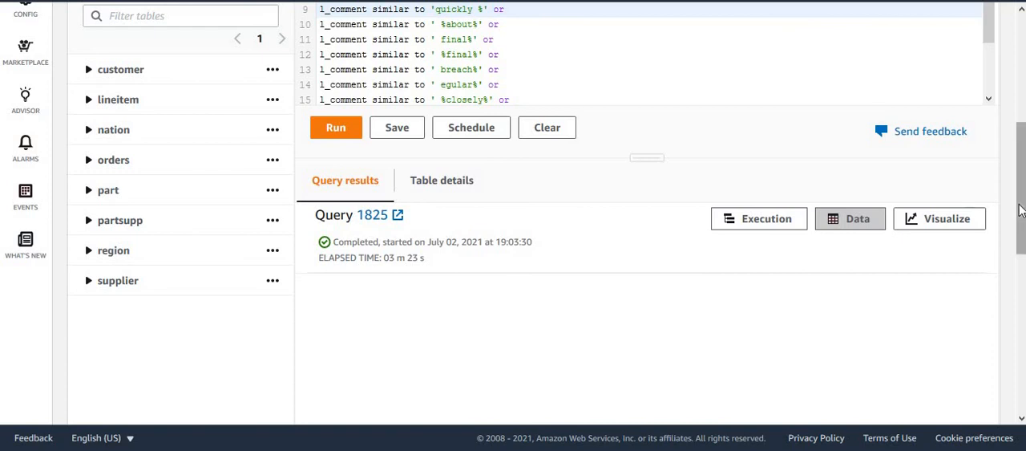
Run the same lineitem query a second time and check the new run's elapsed time.
{"action": "scroll", "coordinate": [1022, 210], "scroll_direction": "up", "scroll_amount": 4}
{"action": "scroll", "coordinate": [1021, 210], "scroll_direction": "down", "scroll_amount": 3}
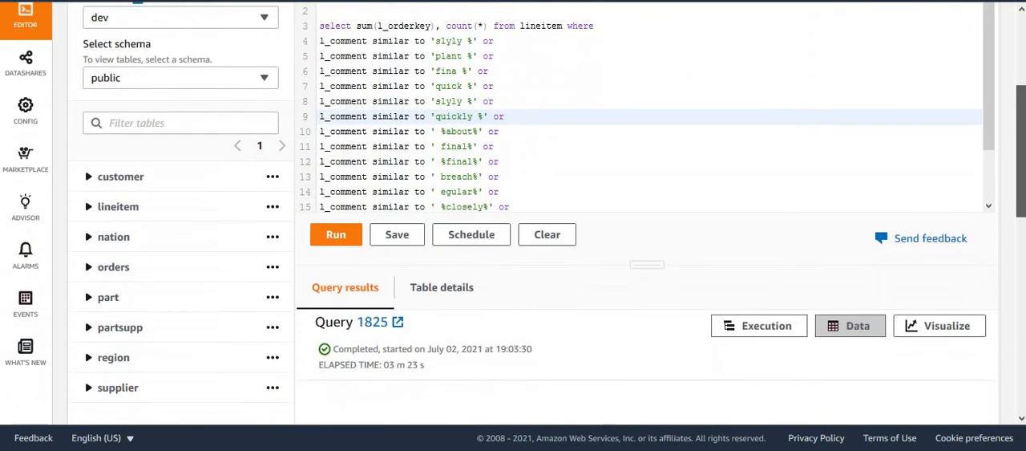
{"action": "scroll", "coordinate": [1022, 210], "scroll_direction": "up", "scroll_amount": 1}
{"action": "scroll", "coordinate": [1022, 210], "scroll_direction": "down", "scroll_amount": 2}
{"action": "scroll", "coordinate": [1022, 210], "scroll_direction": "up", "scroll_amount": 1}
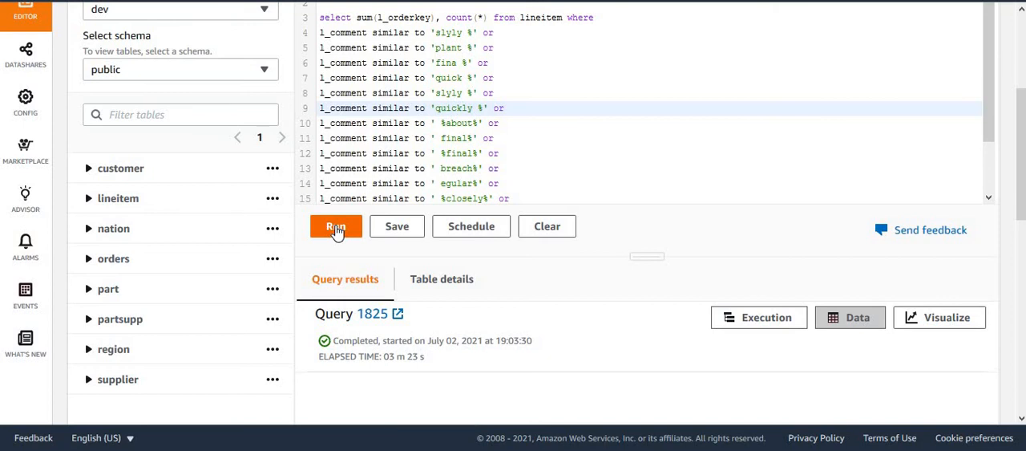
{"action": "left_click", "coordinate": [335, 228]}
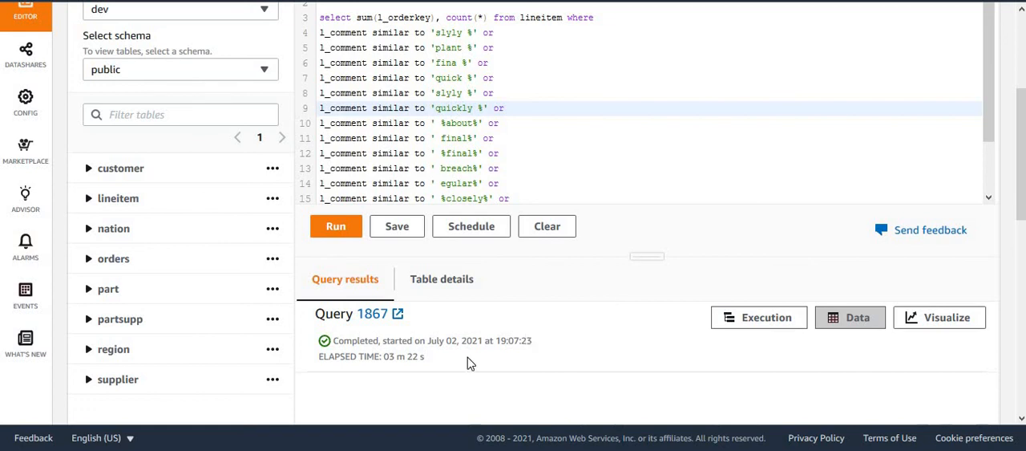
{"action": "left_click_drag", "start_coordinate": [384, 360], "coordinate": [425, 360]}
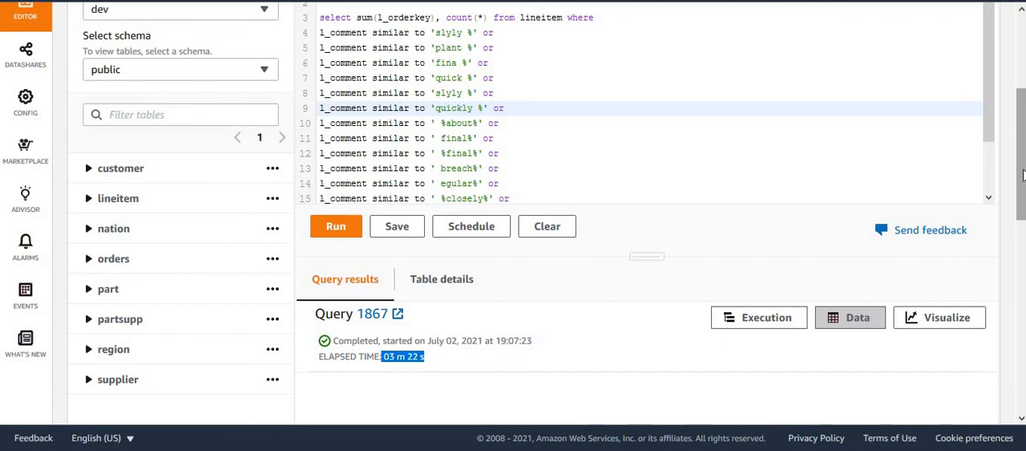
Open the query history and compare the durations of the two lineitem pattern-matching runs.
{"action": "scroll", "coordinate": [514, 225], "scroll_direction": "up", "scroll_amount": 3}
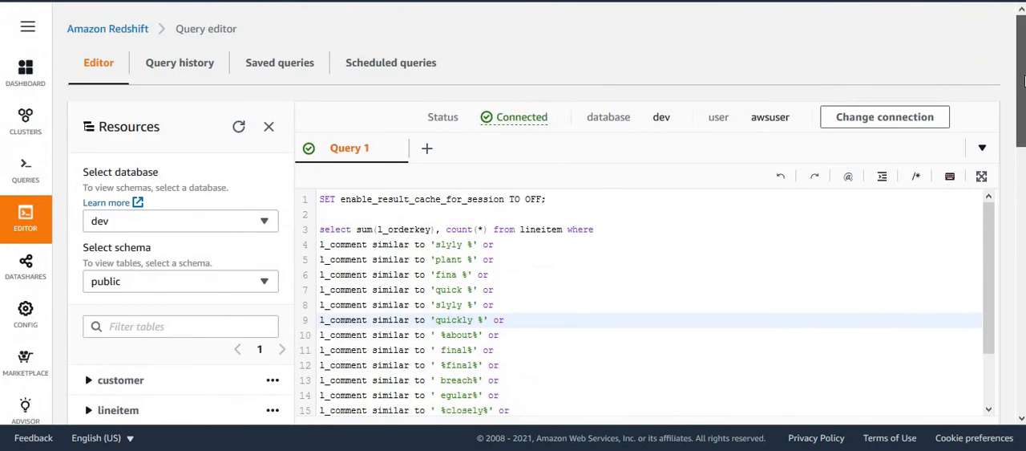
{"action": "left_click", "coordinate": [186, 71]}
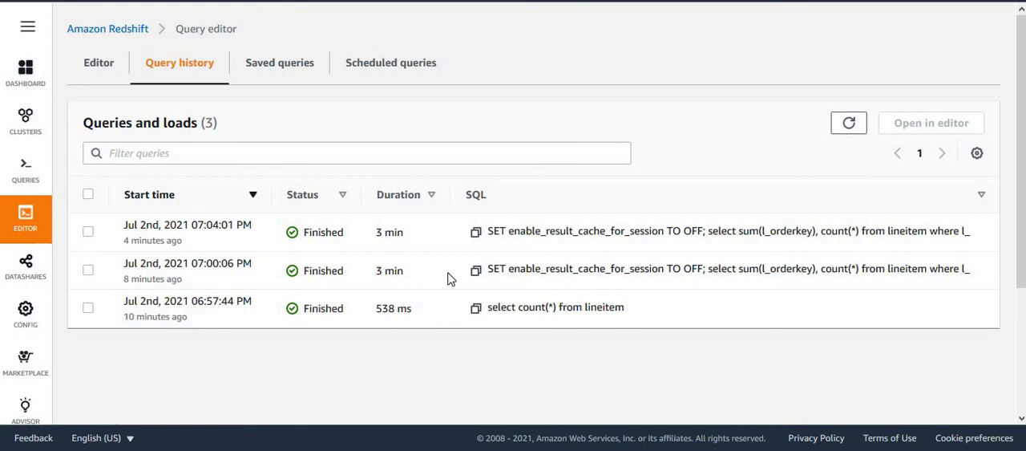
{"action": "left_click_drag", "start_coordinate": [413, 272], "coordinate": [375, 275]}
{"action": "left_click_drag", "start_coordinate": [407, 235], "coordinate": [374, 233]}
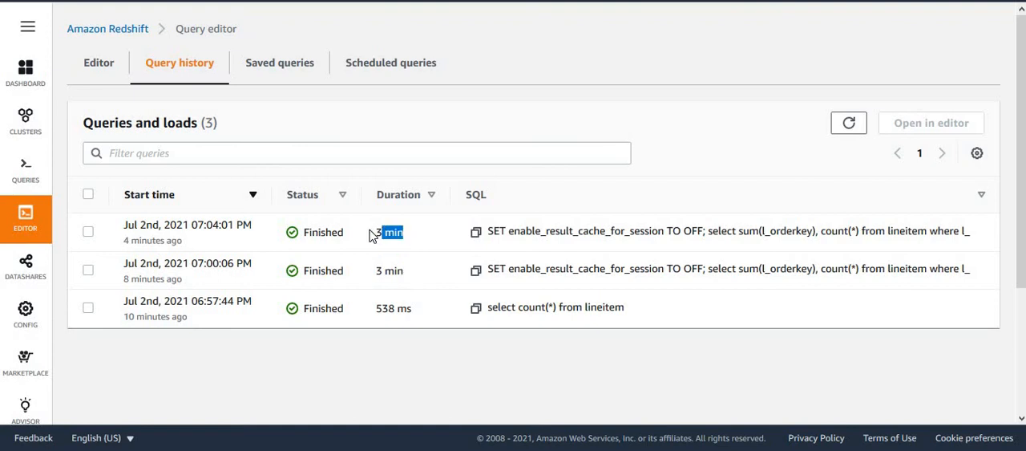
{"action": "left_click", "coordinate": [471, 412]}
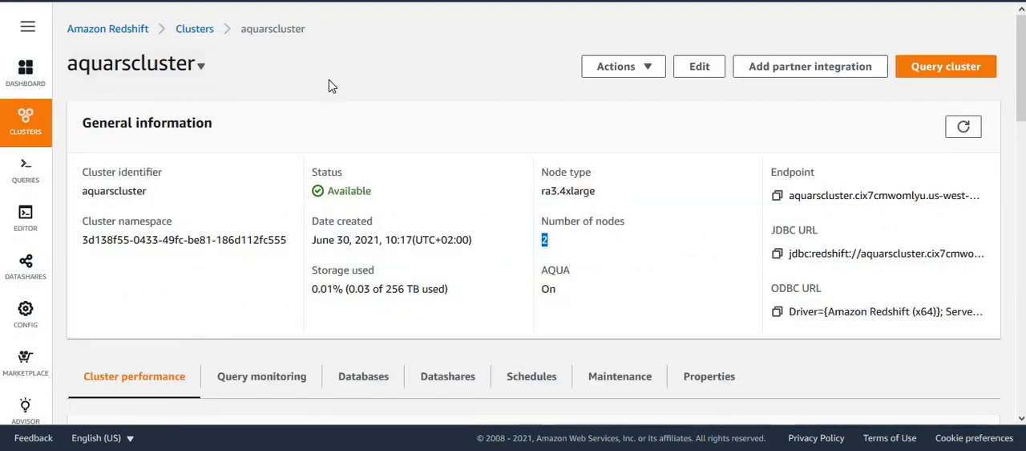
Try to connect the query editor to the dev database through the recent aquarscluster connection.
{"action": "left_click", "coordinate": [447, 104]}
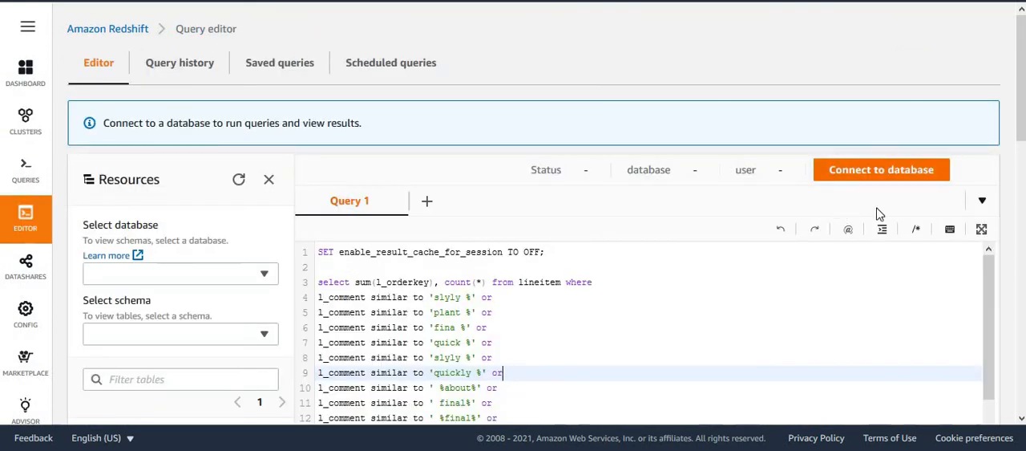
{"action": "left_click", "coordinate": [864, 175]}
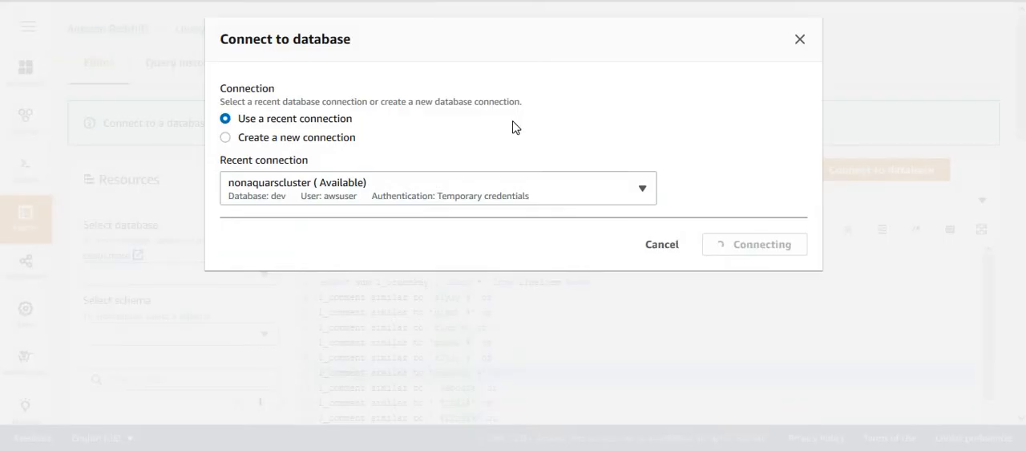
{"action": "left_click", "coordinate": [303, 193]}
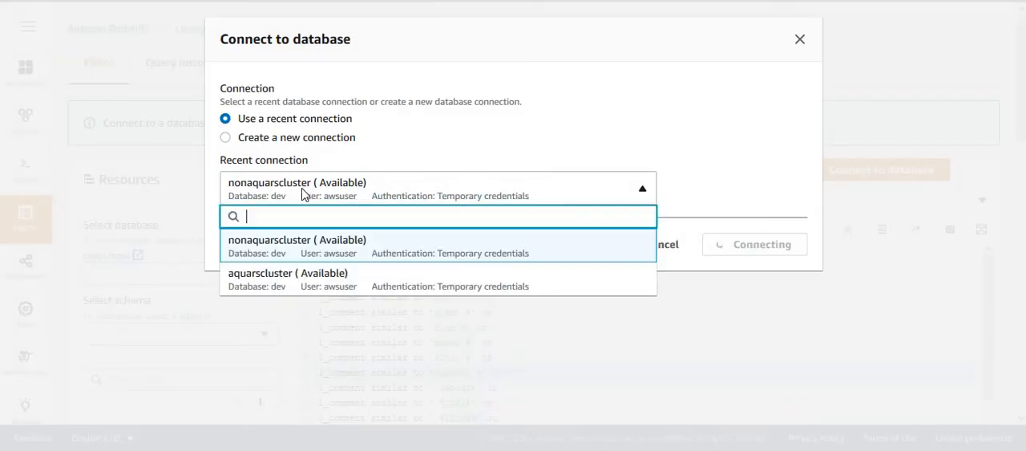
{"action": "left_click", "coordinate": [299, 291]}
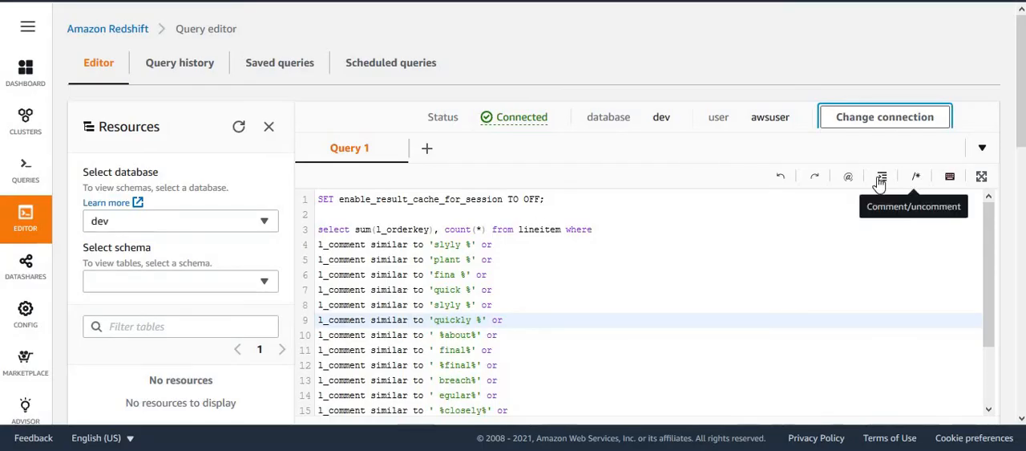
Create a new connection to aquarscluster with temporary credentials, database name dev and database user awsuser.
{"action": "left_click", "coordinate": [896, 120]}
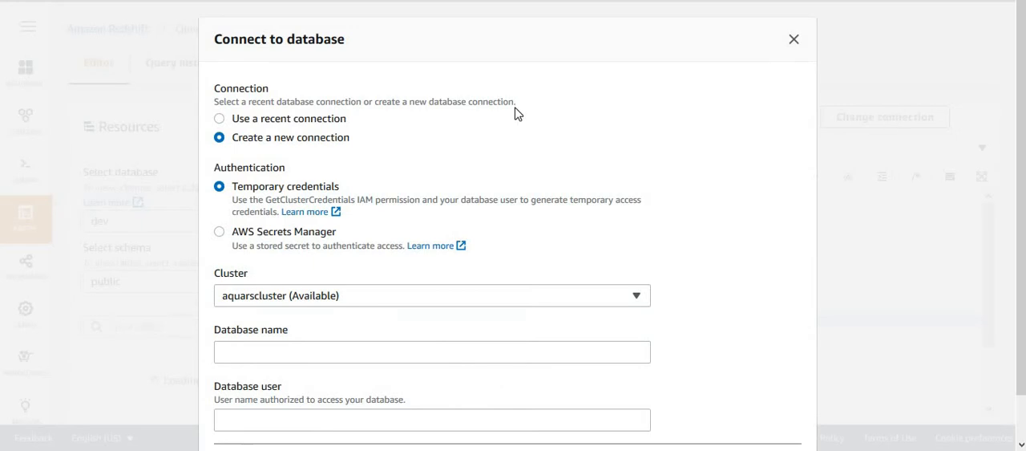
{"action": "left_click", "coordinate": [279, 353]}
{"action": "type", "text": "dev"}
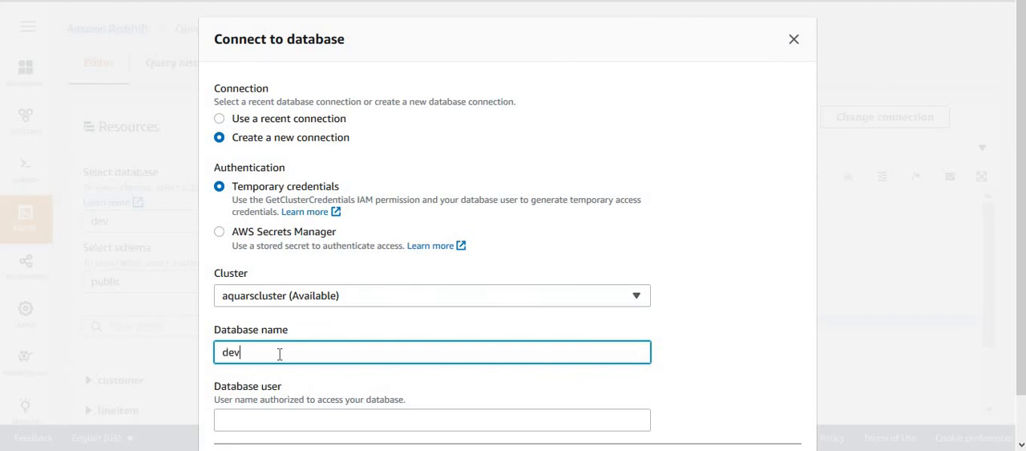
{"action": "key", "text": "Tab"}
{"action": "type", "text": "aw"}
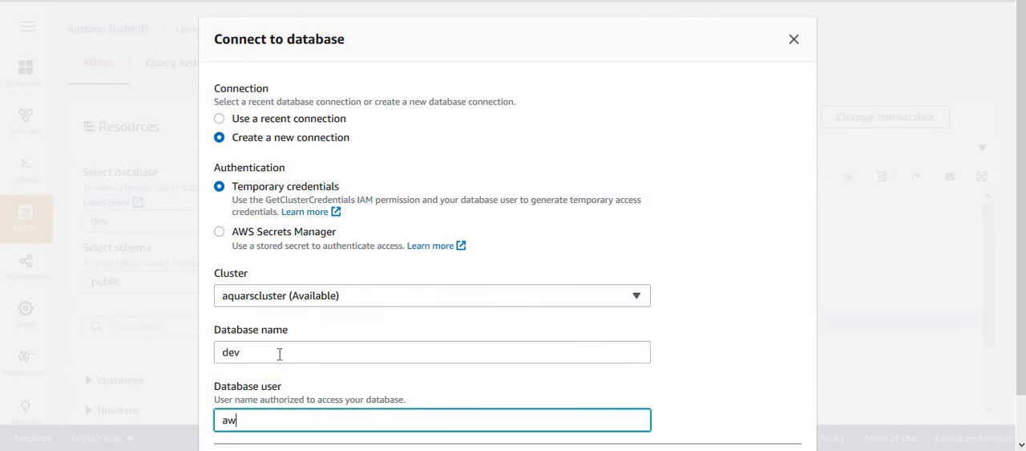
{"action": "type", "text": "suser"}
{"action": "scroll", "coordinate": [1017, 342], "scroll_direction": "down", "scroll_amount": 1}
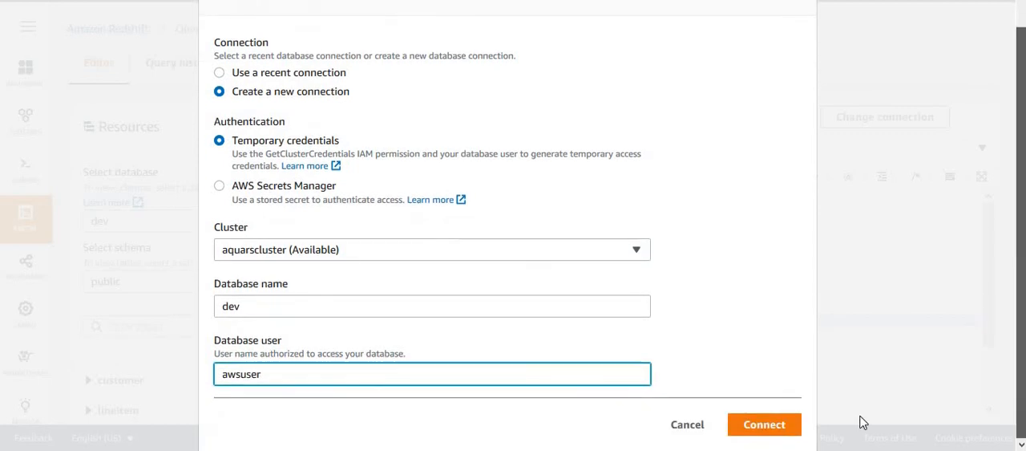
{"action": "left_click", "coordinate": [781, 426]}
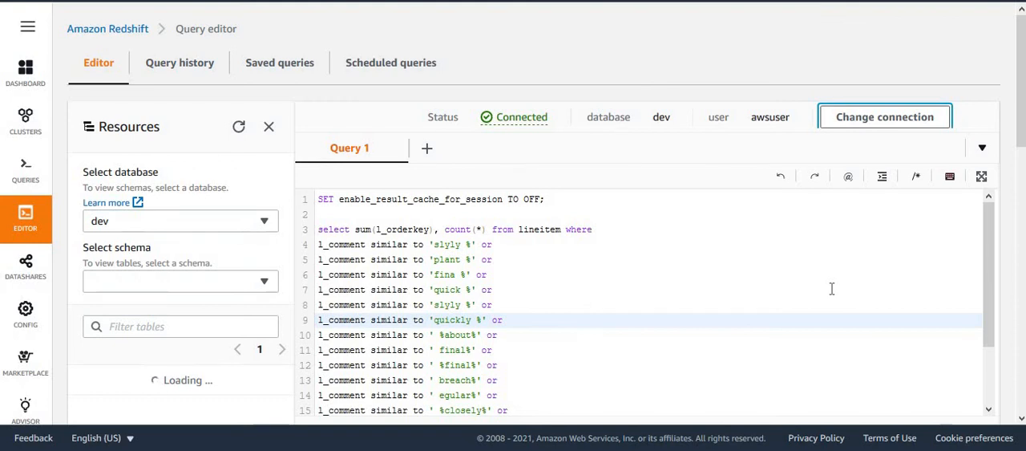
Run the lineitem pattern-matching query on aquarscluster with the session result cache off, and check its elapsed time.
{"action": "left_click", "coordinate": [653, 263]}
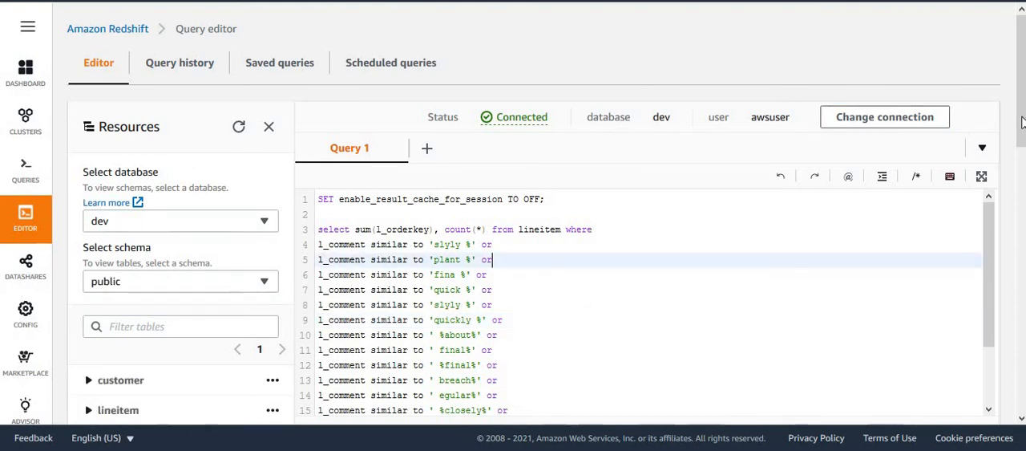
{"action": "left_click_drag", "start_coordinate": [1023, 125], "coordinate": [1022, 174]}
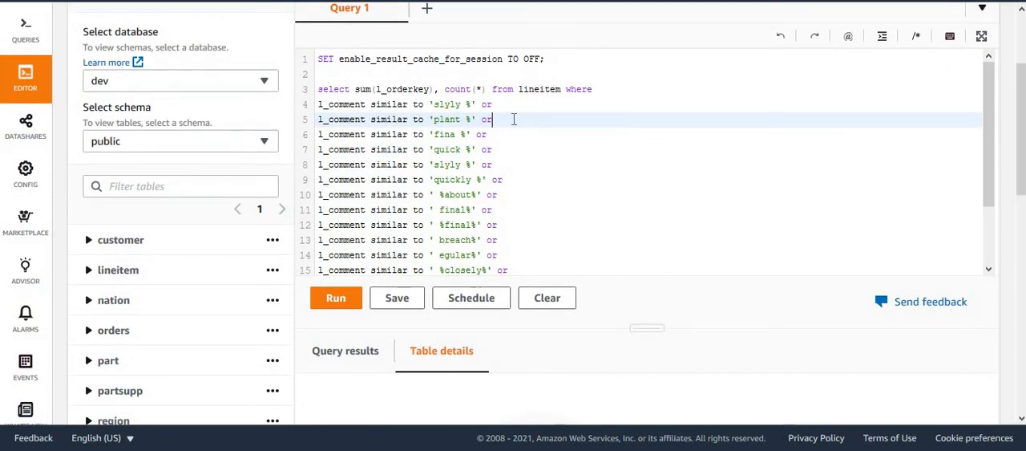
{"action": "left_click", "coordinate": [557, 63]}
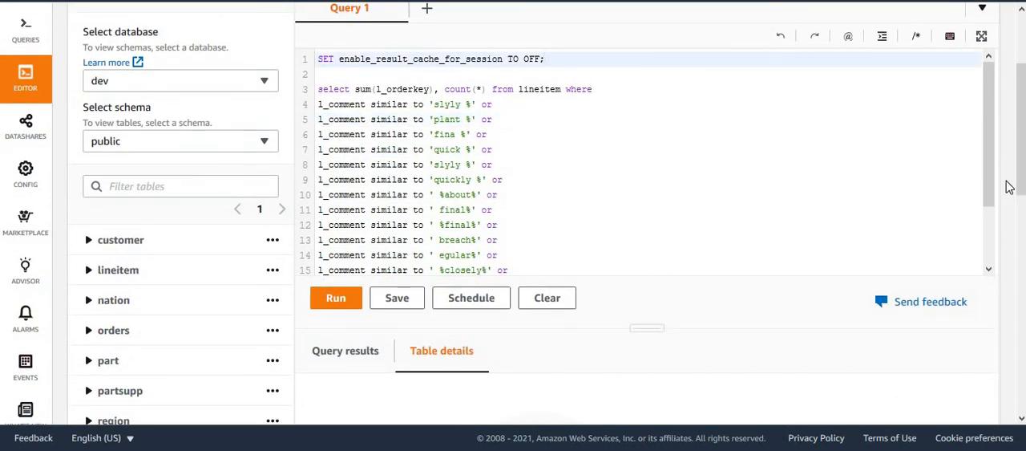
{"action": "left_click_drag", "start_coordinate": [1022, 183], "coordinate": [1023, 194]}
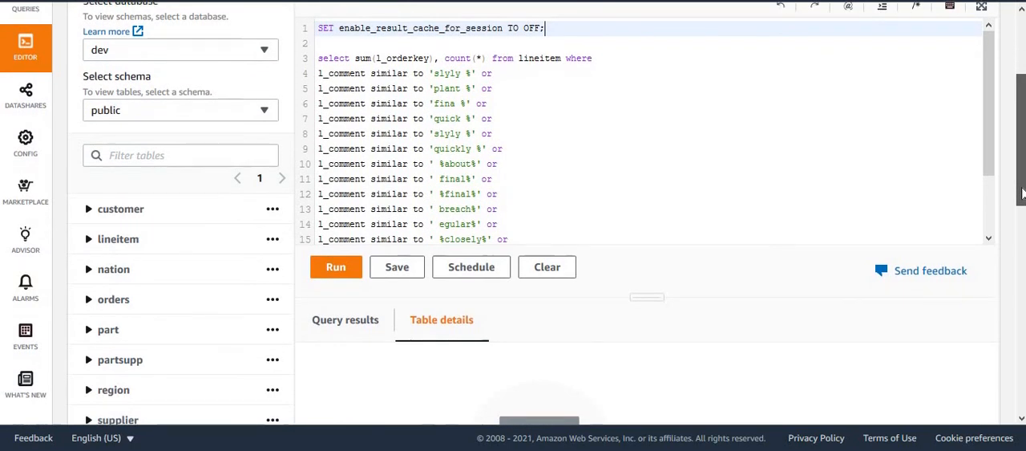
{"action": "left_click", "coordinate": [574, 135]}
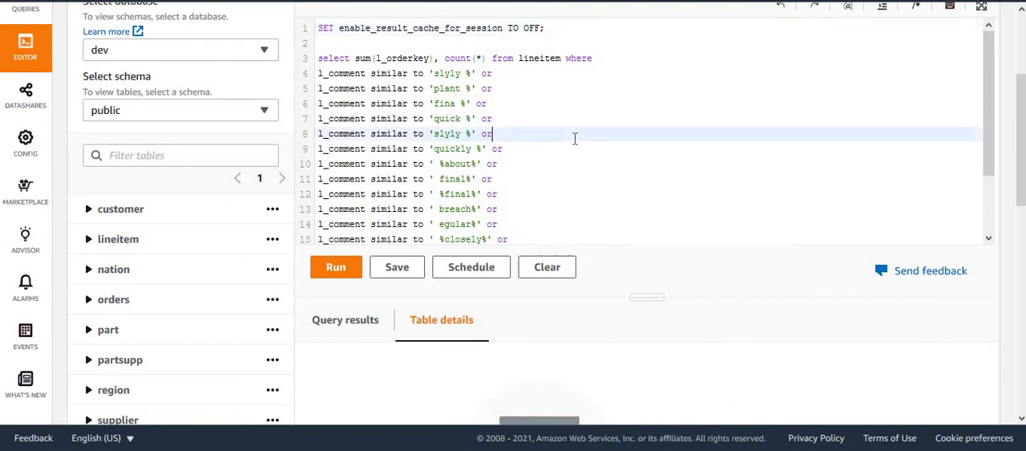
{"action": "left_click", "coordinate": [339, 267]}
{"action": "left_click_drag", "start_coordinate": [1023, 180], "coordinate": [1023, 205]}
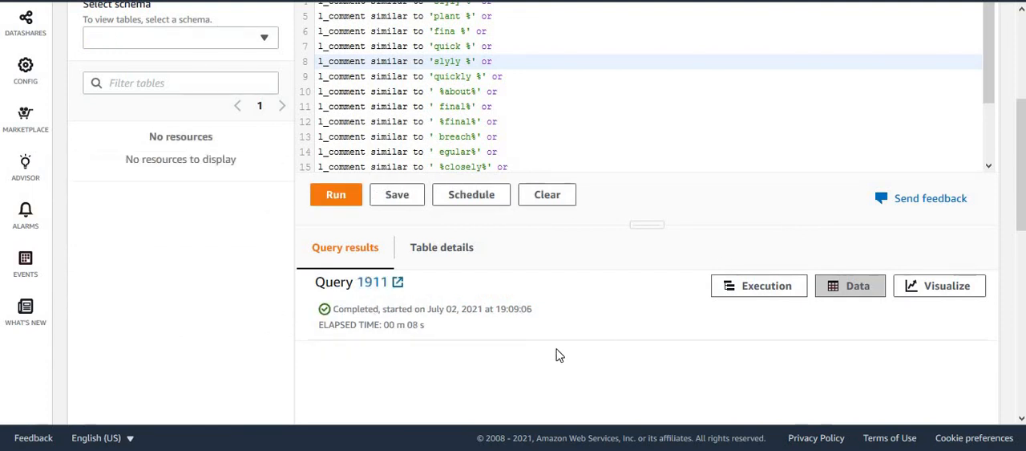
{"action": "double_click", "coordinate": [415, 325]}
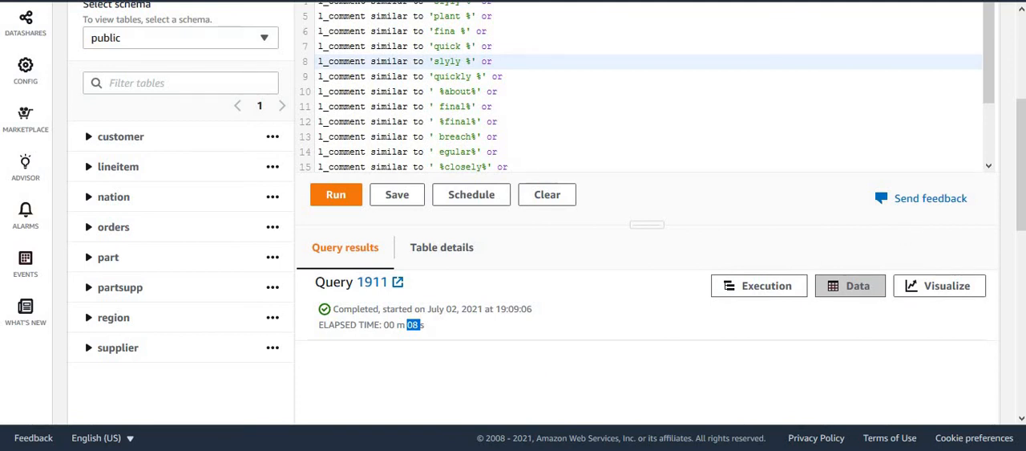
Run the lineitem query on aquarscluster a second time and check the elapsed time of the repeat run.
{"action": "scroll", "coordinate": [1023, 202], "scroll_direction": "up", "scroll_amount": 3}
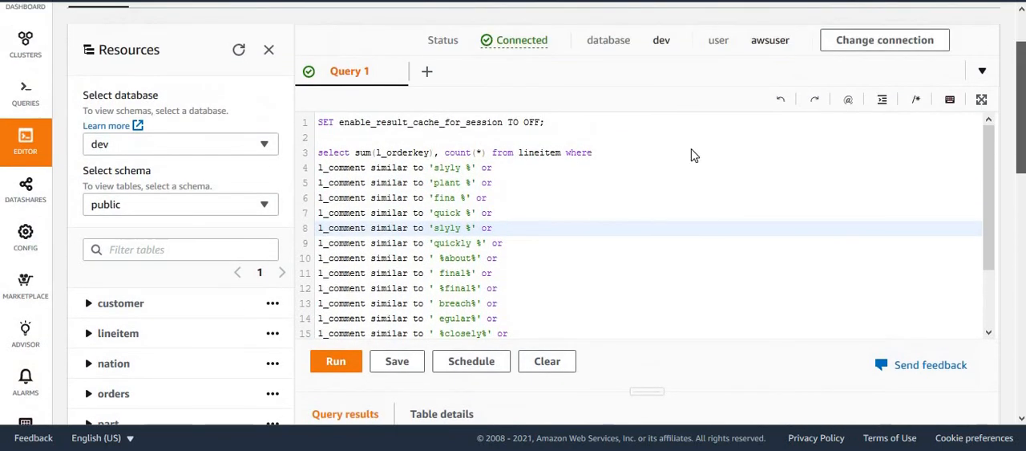
{"action": "left_click", "coordinate": [656, 152]}
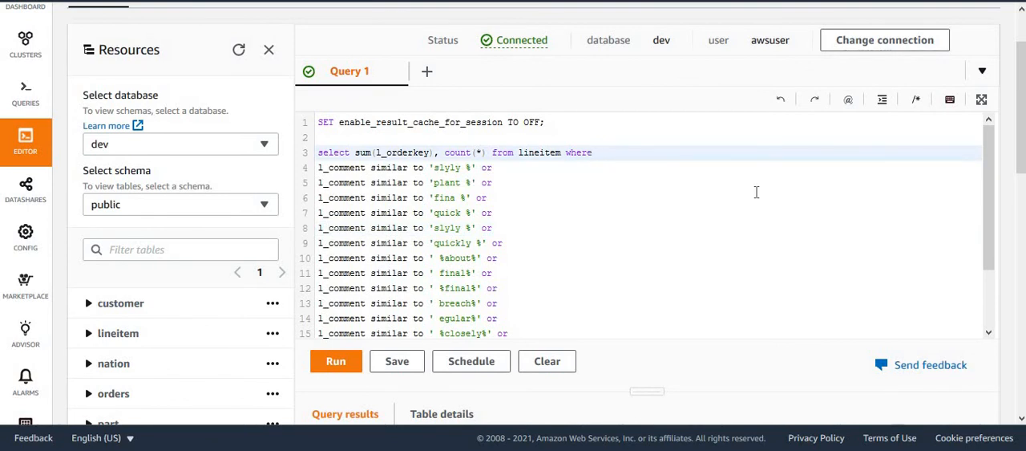
{"action": "left_click", "coordinate": [347, 369]}
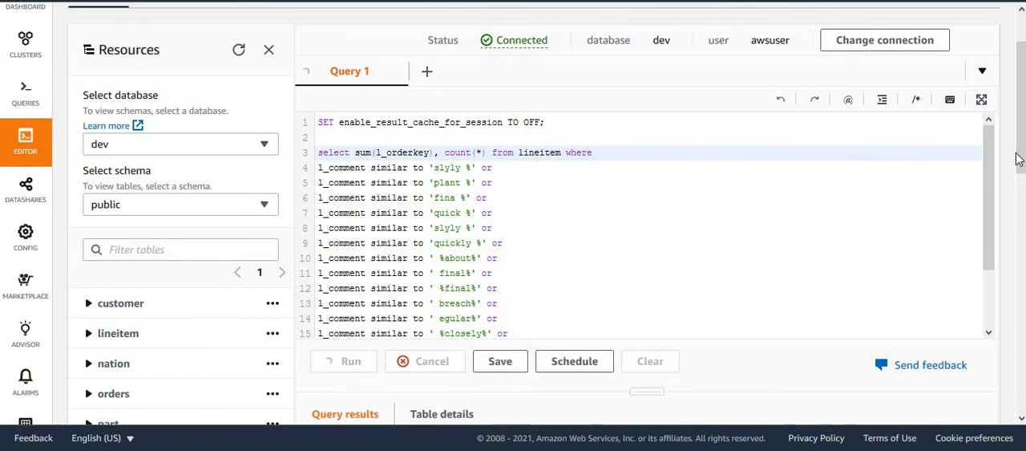
{"action": "left_click_drag", "start_coordinate": [1019, 159], "coordinate": [1018, 242]}
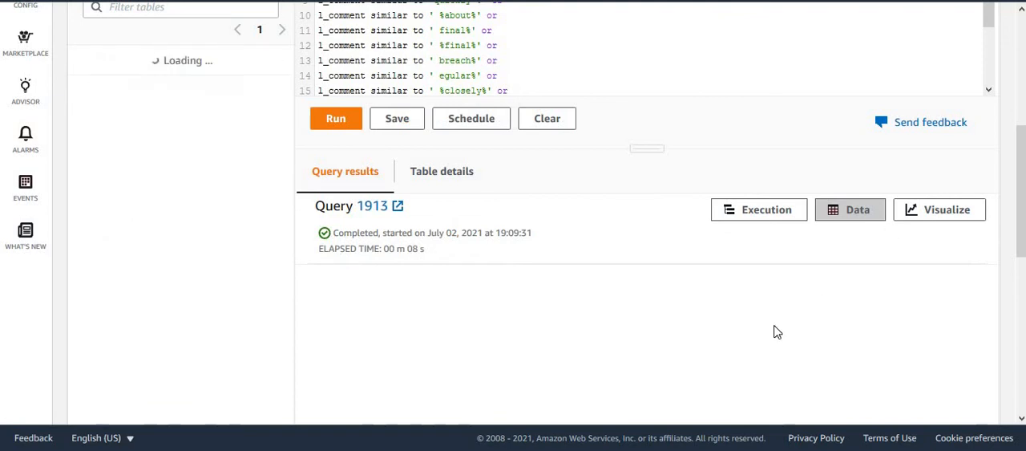
{"action": "double_click", "coordinate": [413, 249]}
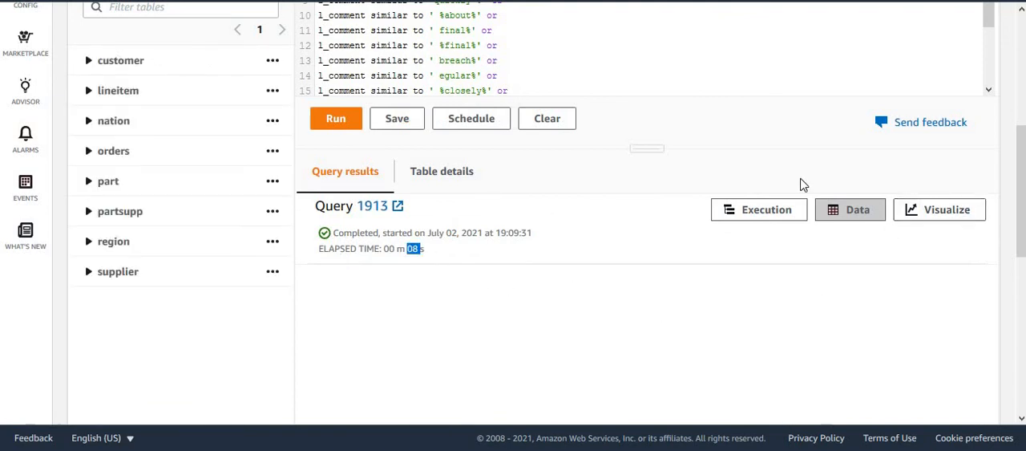
Open the query history and compare the durations of the AQUA cluster runs with those of the cluster without AQUA.
{"action": "scroll", "coordinate": [1020, 237], "scroll_direction": "up", "scroll_amount": 4}
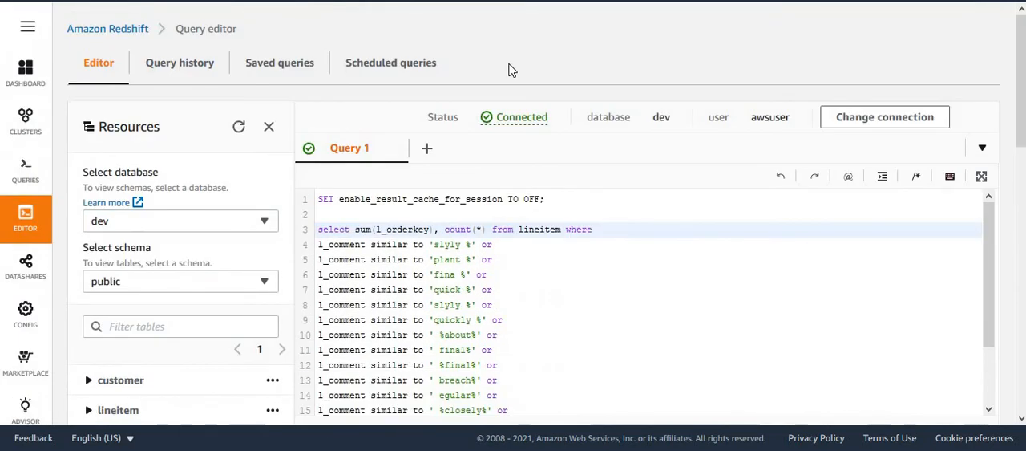
{"action": "left_click", "coordinate": [167, 72]}
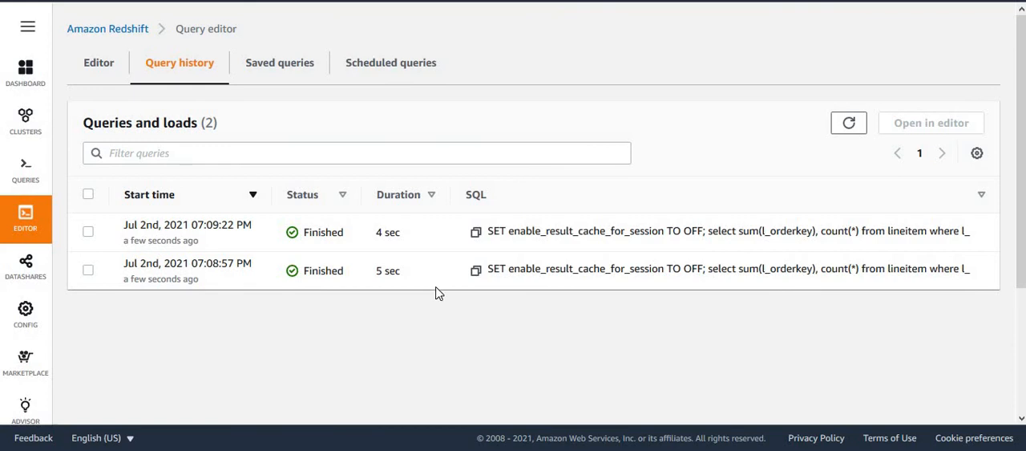
{"action": "double_click", "coordinate": [389, 231]}
{"action": "double_click", "coordinate": [390, 270]}
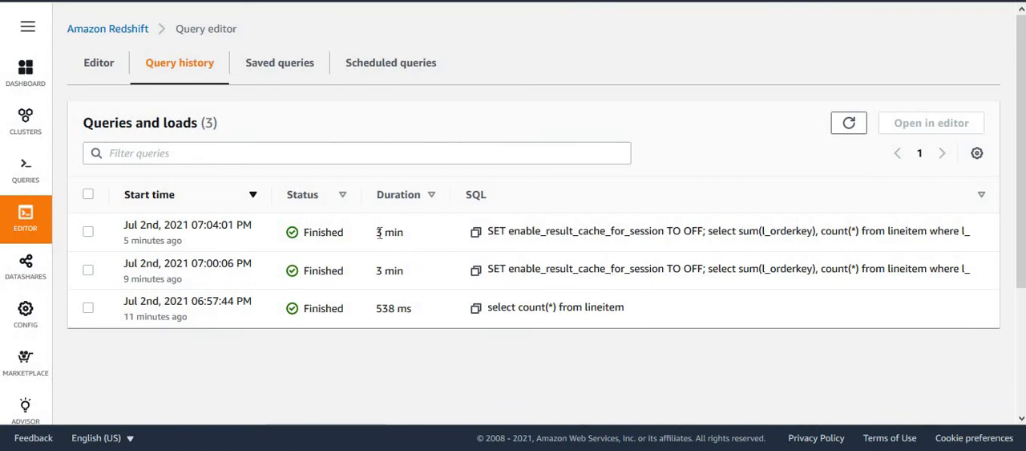
{"action": "left_click_drag", "start_coordinate": [379, 231], "coordinate": [403, 232]}
{"action": "left_click_drag", "start_coordinate": [407, 270], "coordinate": [370, 276]}
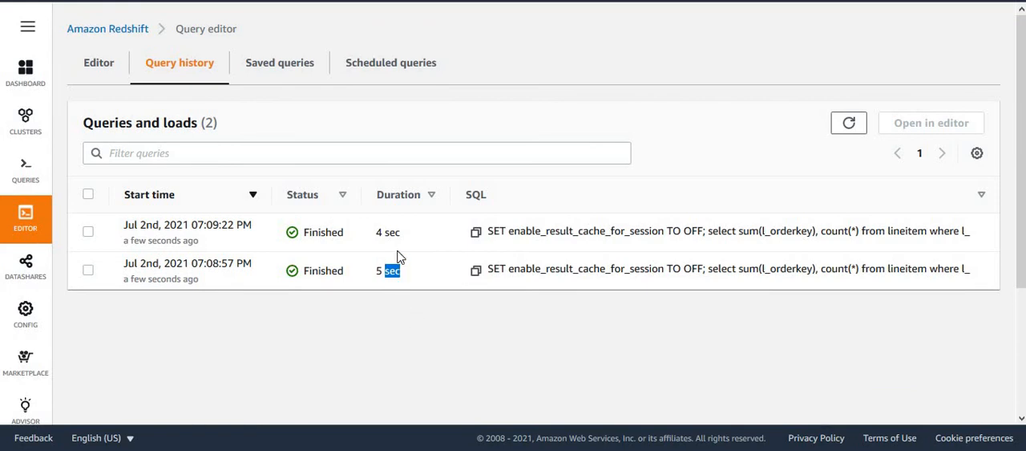
{"action": "left_click", "coordinate": [385, 227]}
Return to the query editor and review the "similar to" conditions on l_comment in the lineitem query.
{"action": "left_click", "coordinate": [92, 72]}
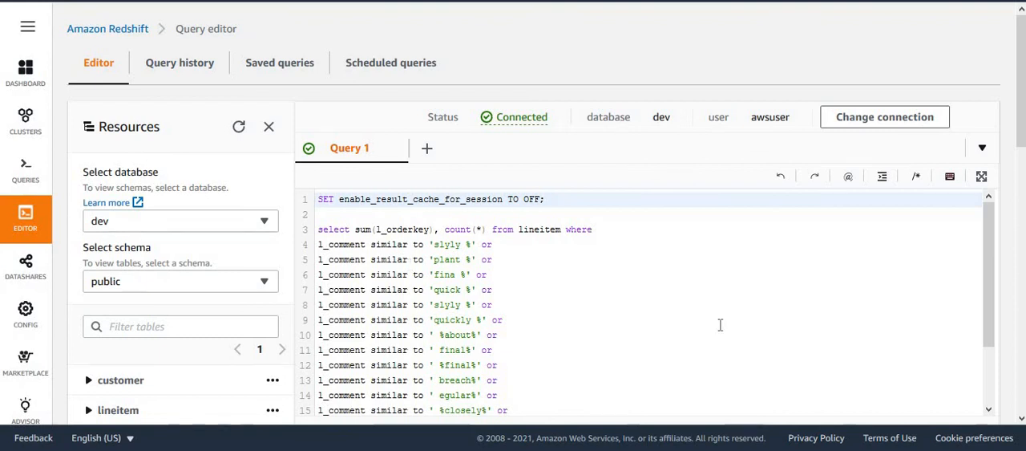
{"action": "double_click", "coordinate": [391, 274]}
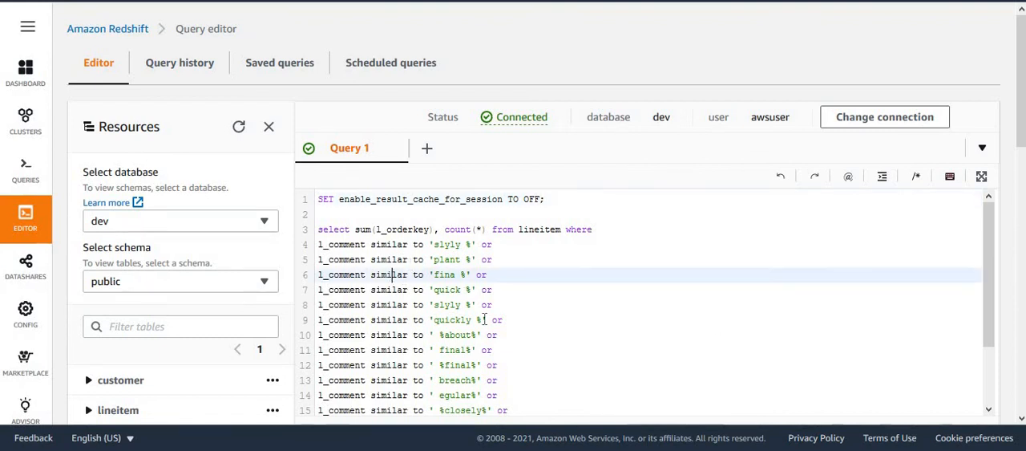
{"action": "left_click", "coordinate": [545, 345]}
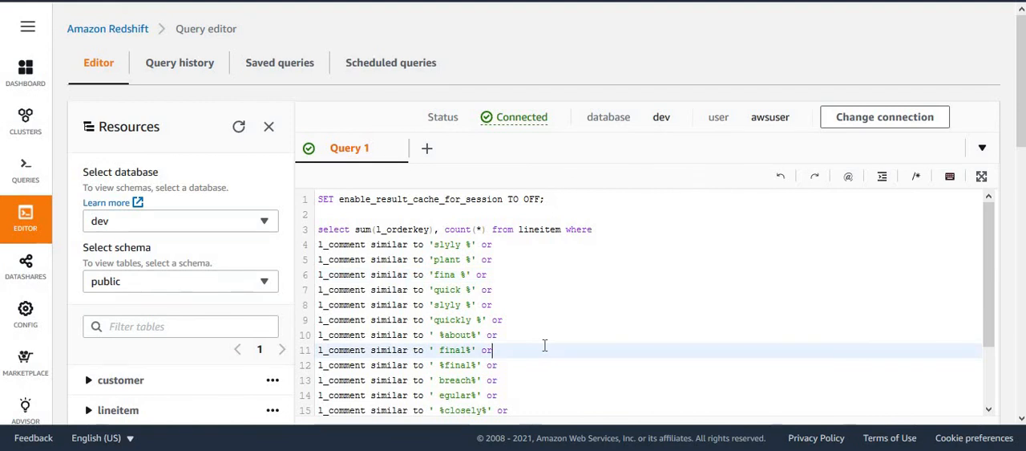